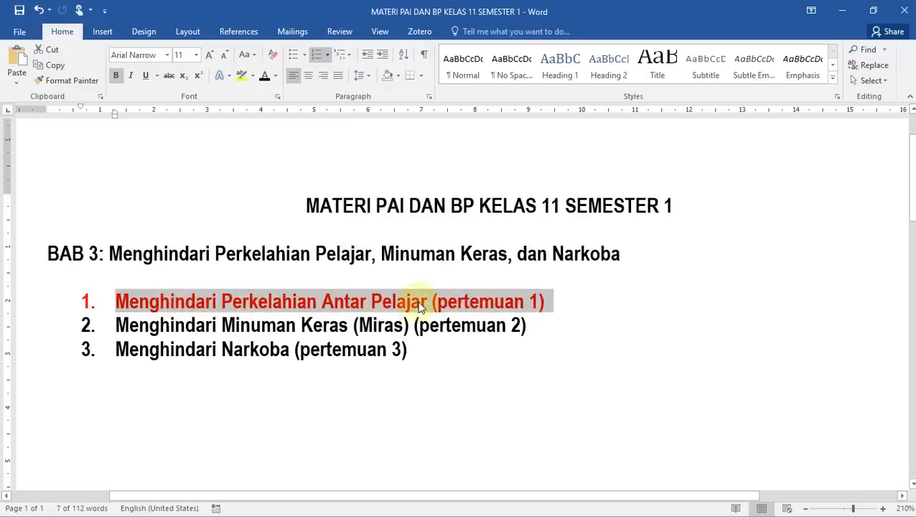
# Switch to the LK-6 module template in Word and copy "Modul Ajar (MA-1) berbasis PBL" from its title.
pyautogui.hotkey('alt', 'Tab')
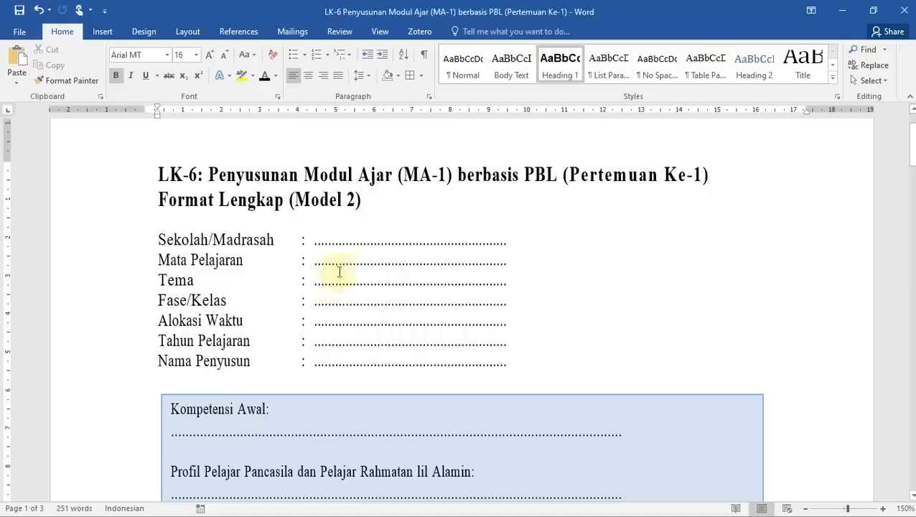
pyautogui.moveTo(339, 179); pyautogui.dragTo(546, 177)
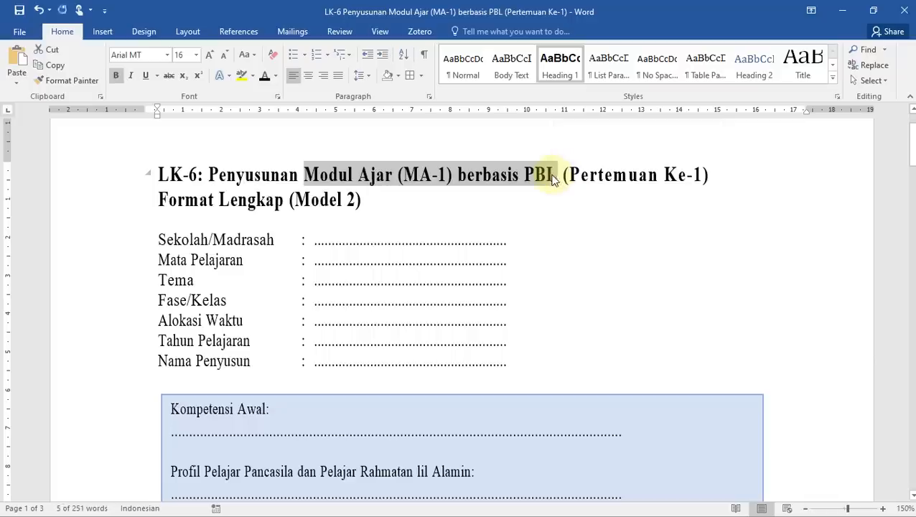
pyautogui.rightClick(524, 180)
pyautogui.click(552, 204)
# Switch to ChatGPT and start the prompt with "Buatkan Modul Ajar (MA-1) berbasis PBL", using the copied title text.
pyautogui.hotkey('alt', 'Tab')
pyautogui.hotkey('alt', 'Tab')
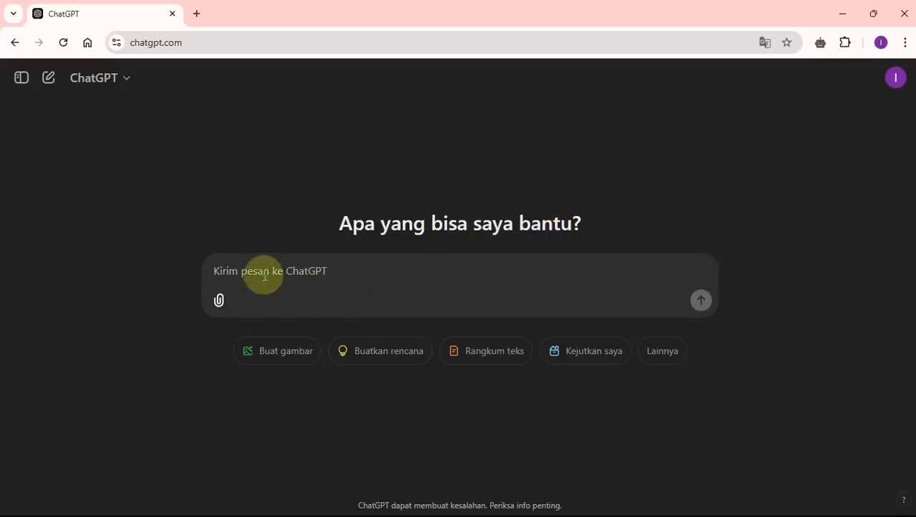
pyautogui.click(265, 277)
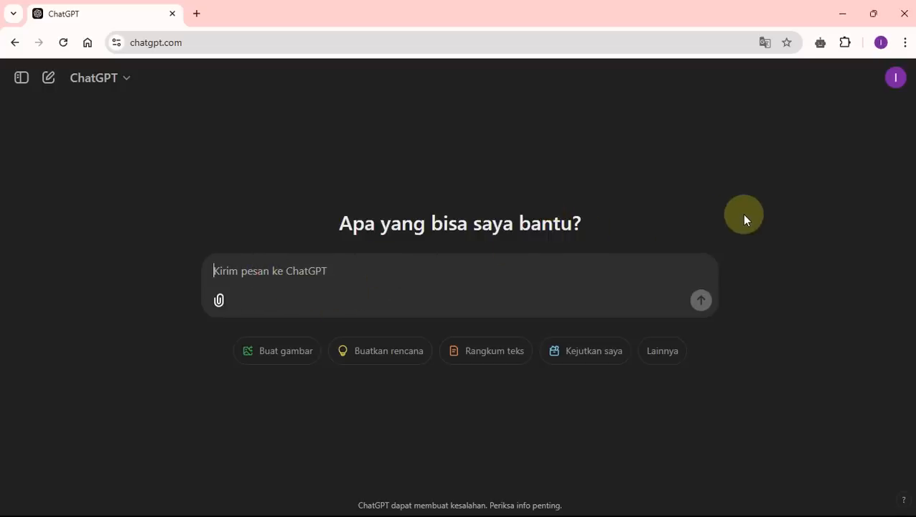
pyautogui.write('Buatka')
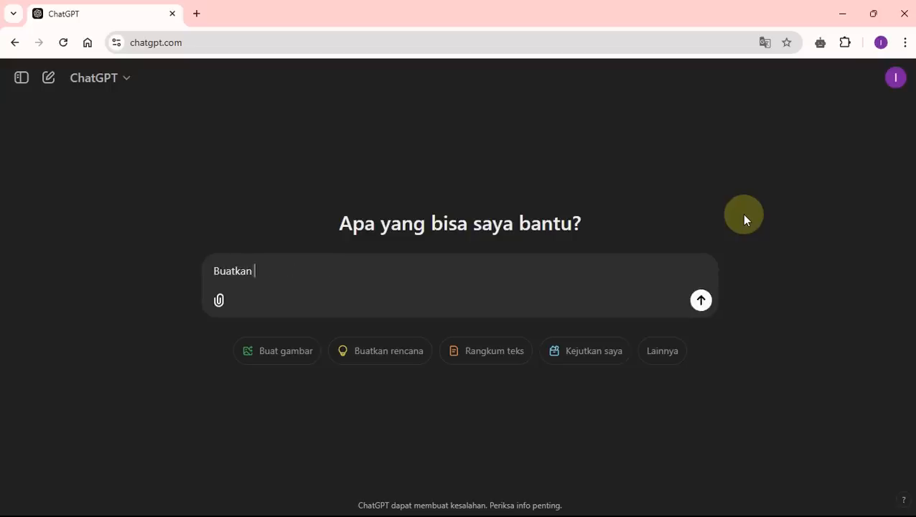
pyautogui.write('n Modul Ajar (MA-1) berbasis PBL')
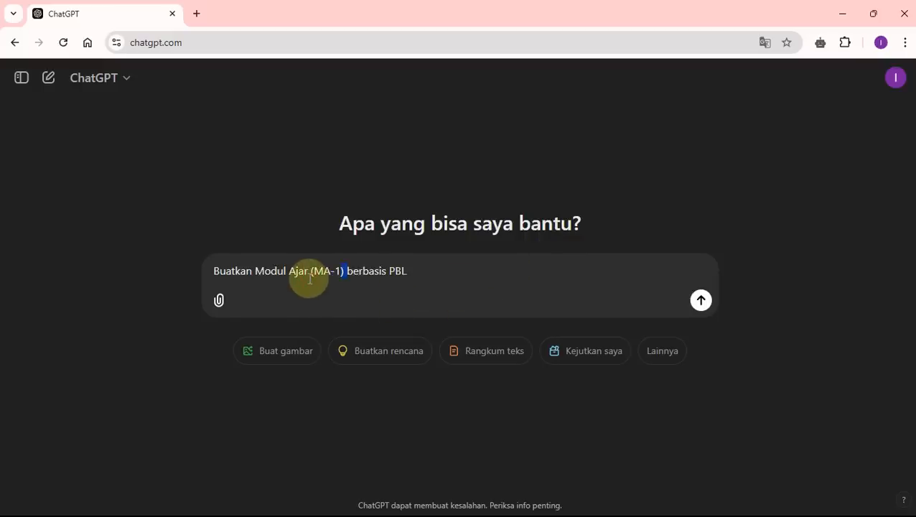
# Remove "(MA-1)" from the prompt and append "pada" after "PBL".
pyautogui.moveTo(309, 279); pyautogui.dragTo(310, 279)
pyautogui.press('BackSpace')
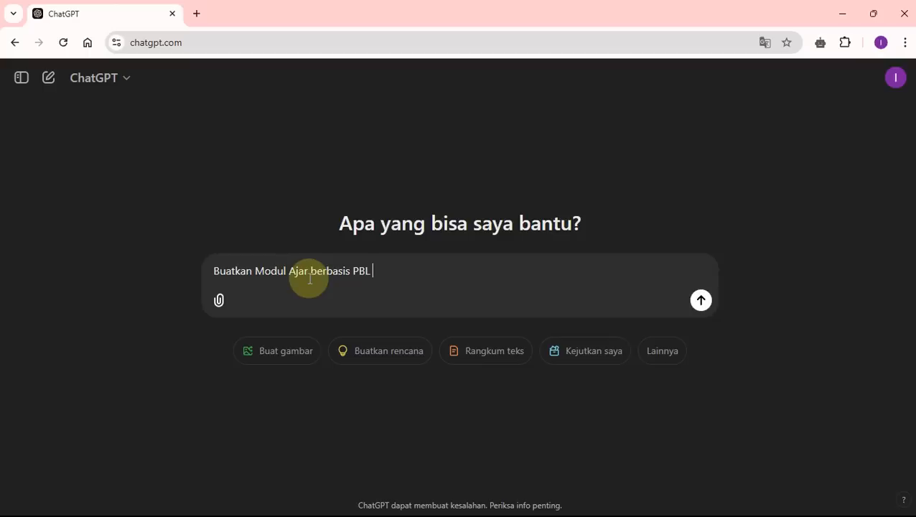
pyautogui.write('pada')
# Switch to the MATERI PAI DAN BP document in Word and select "Menghindari Perkelahian Antar Pelajar" in list item 1.
pyautogui.hotkey('alt', 'Tab')
pyautogui.hotkey('alt', 'Tab')
pyautogui.click(139, 306)
pyautogui.press('Home')
pyautogui.hotkey('ctrl', 'shift', 'Right')
pyautogui.hotkey('ctrl', 'shift', 'Right')
pyautogui.hotkey('ctrl', 'shift', 'Right')
pyautogui.hotkey('ctrl', 'shift', 'Right')
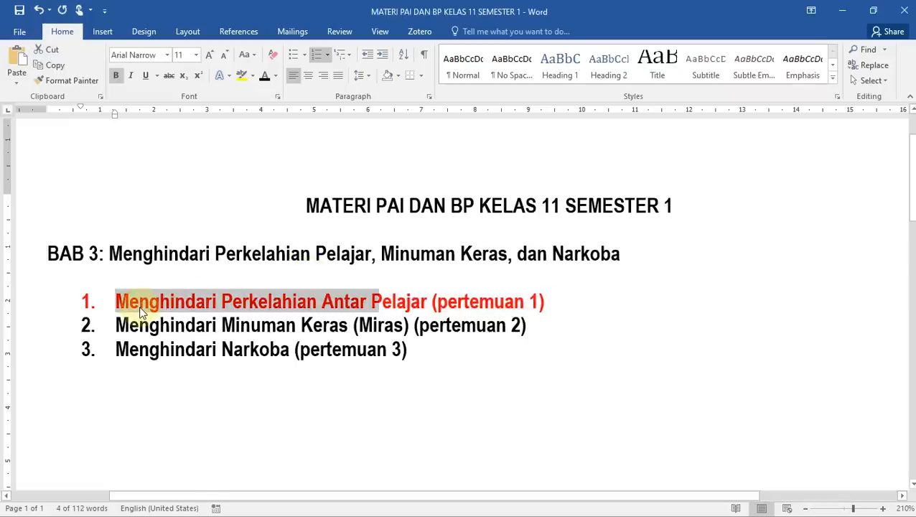
pyautogui.hotkey('shift', 'Left')
# Back in ChatGPT, continue the prompt after "PBL" with "tentang tema Menghindari Perkelahian Antar Pelajar", replacing "pada".
pyautogui.hotkey('alt', 'Tab')
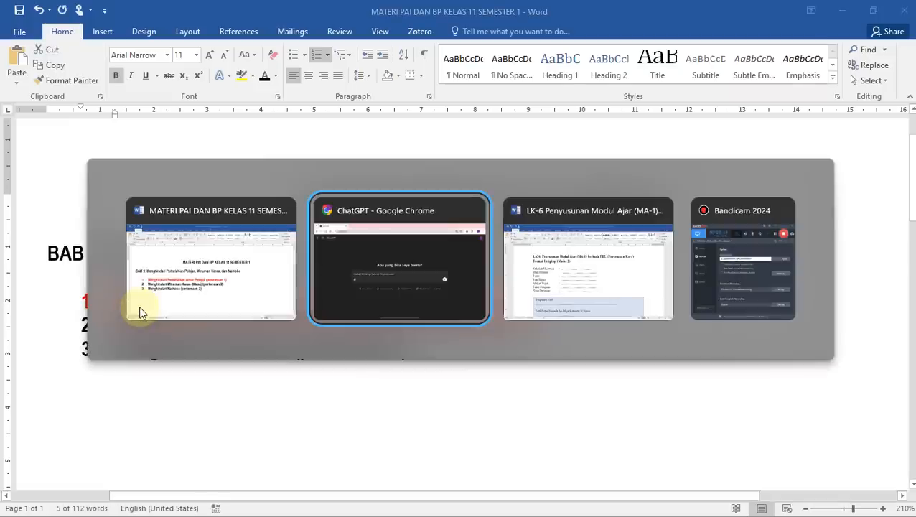
pyautogui.hotkey('ctrl', 'shift', 'Left')
pyautogui.write('rema')
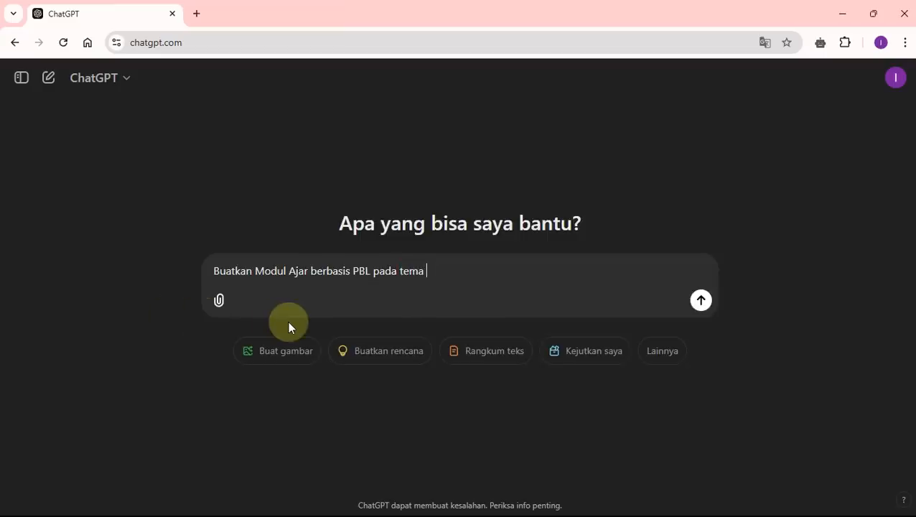
pyautogui.hotkey('ctrl', 'Left')
pyautogui.hotkey('ctrl', 'shift', 'Left')
pyautogui.write('tentang')
pyautogui.press('End')
pyautogui.hotkey('ctrl', 'v')
pyautogui.press('BackSpace')
pyautogui.press('BackSpace')
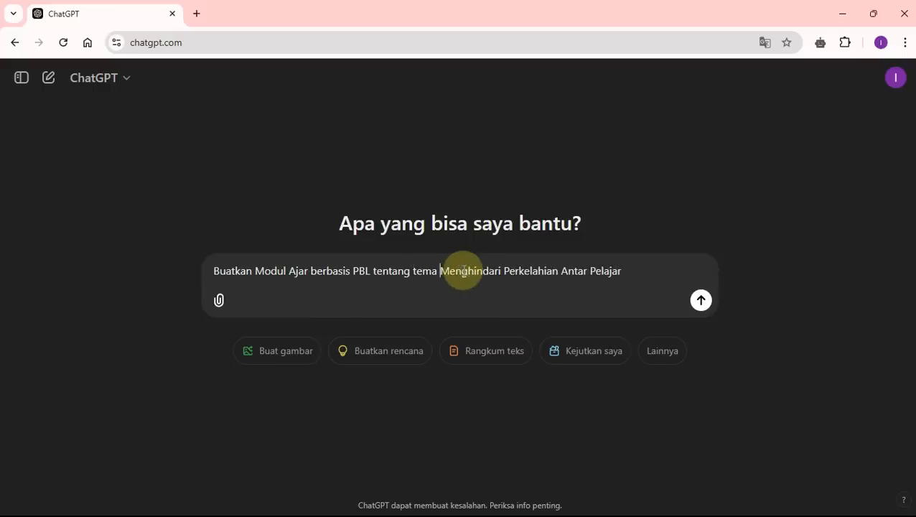
# Append "kelas XI SMA XX untuk 1 pertemuan, meliputi:" to the prompt and start a new line.
pyautogui.write('kelas')
pyautogui.write('XI SMA XX')
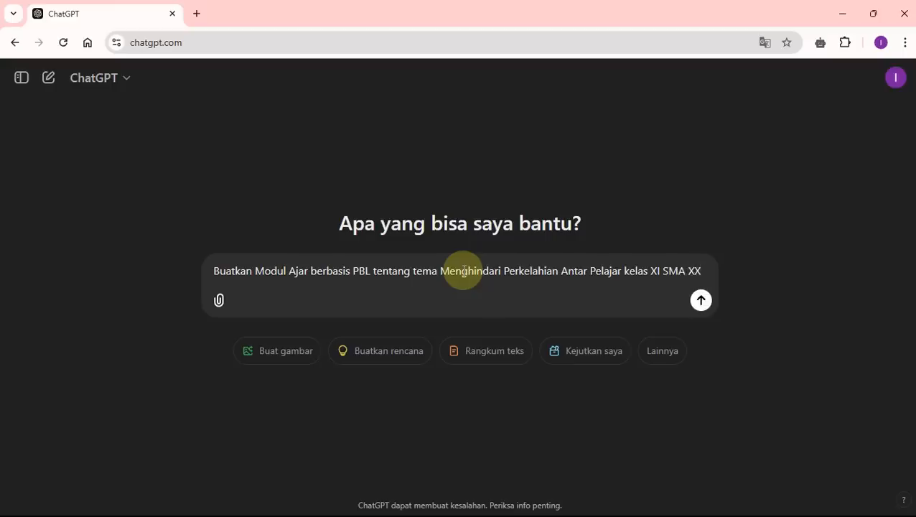
pyautogui.write(' untuk 1 perte')
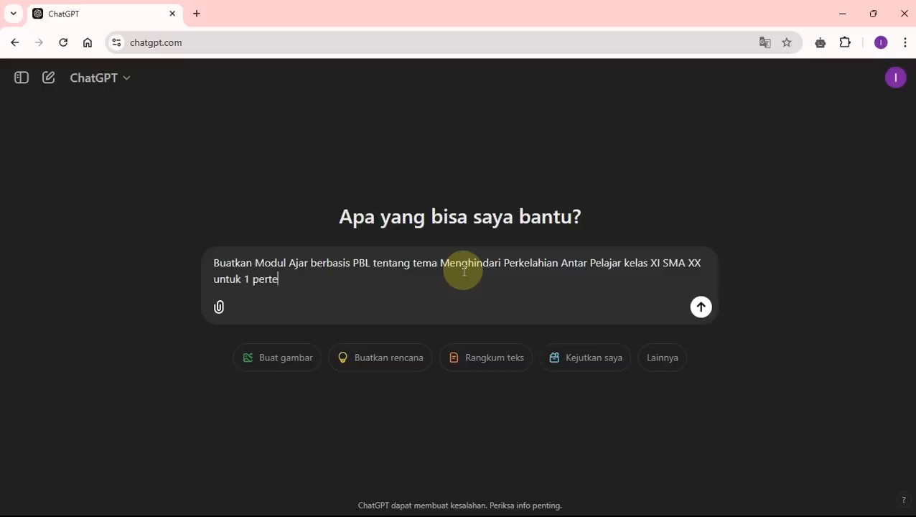
pyautogui.write('muan, melipu')
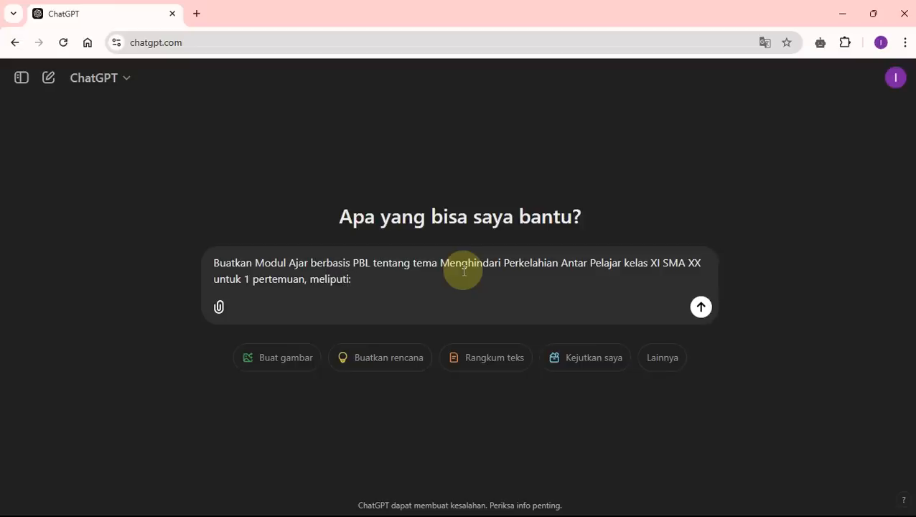
pyautogui.write('ti:')
pyautogui.hotkey('shift', 'Return')
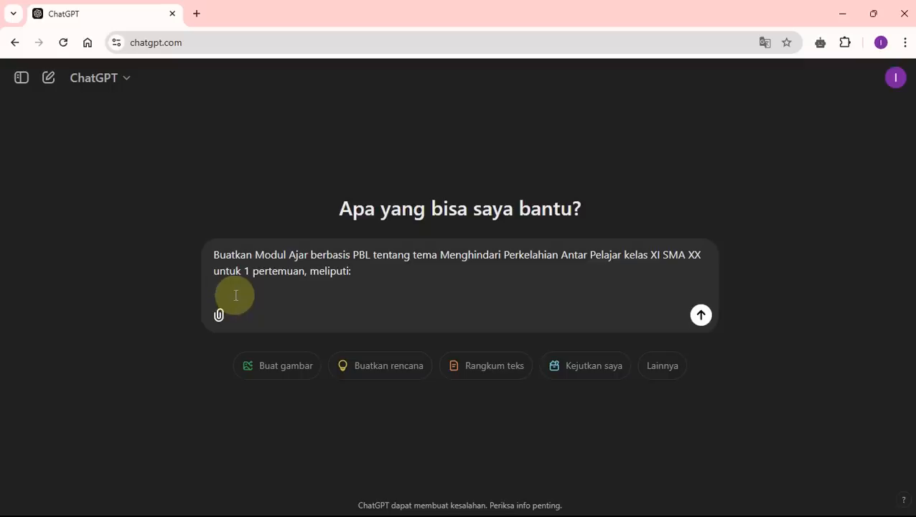
# Copy the "Kompetensi Awal:" heading from the LK-6 template in Word into the ChatGPT prompt as its own line.
pyautogui.hotkey('alt', 'Tab')
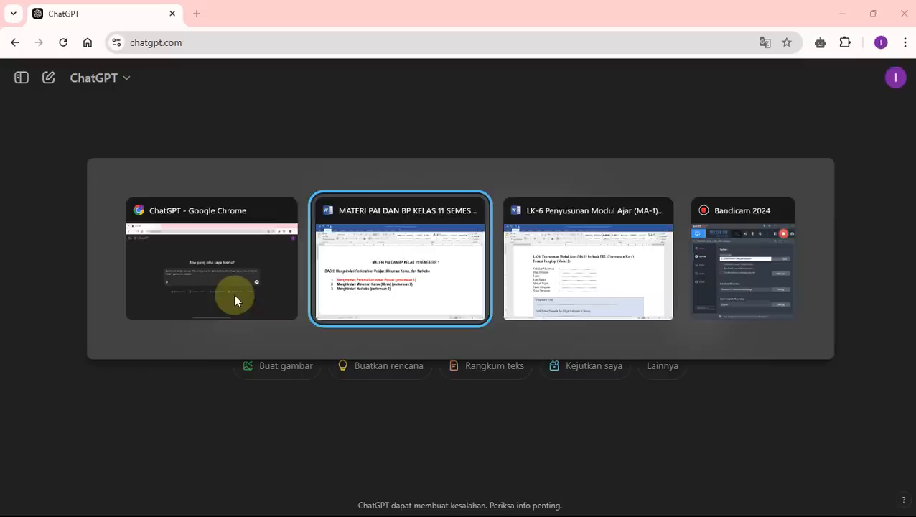
pyautogui.hotkey('alt', 'Tab')
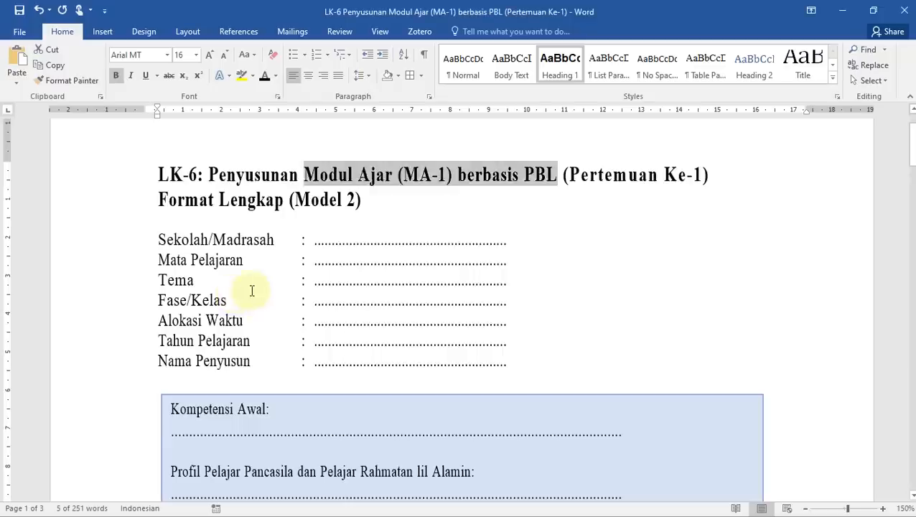
pyautogui.scroll(-3, 251, 290)
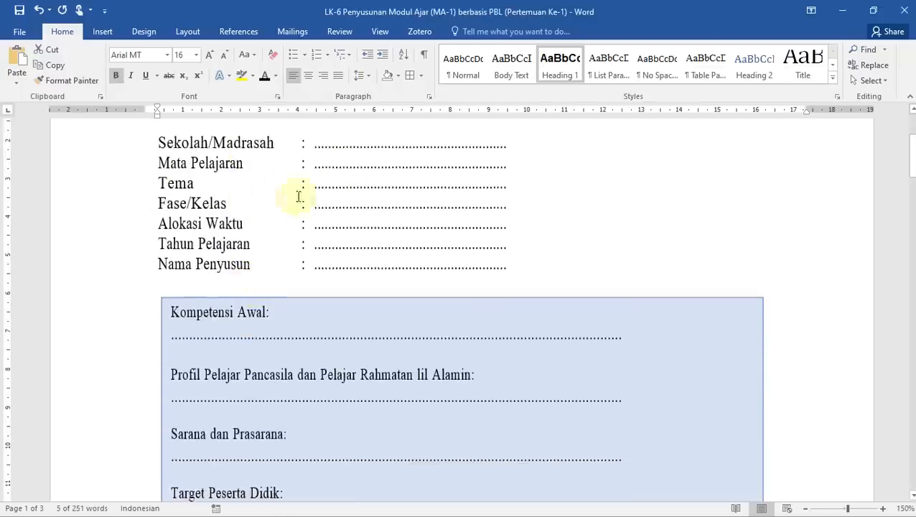
pyautogui.scroll(-2, 240, 276)
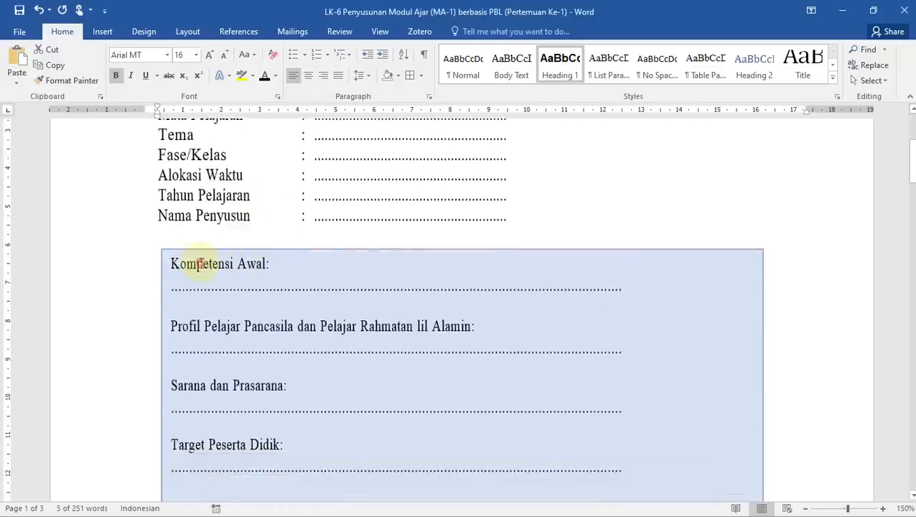
pyautogui.click(203, 263)
pyautogui.scroll(-2, 201, 263)
pyautogui.press('Home')
pyautogui.hotkey('shift', 'End')
pyautogui.hotkey('ctrl', 'c')
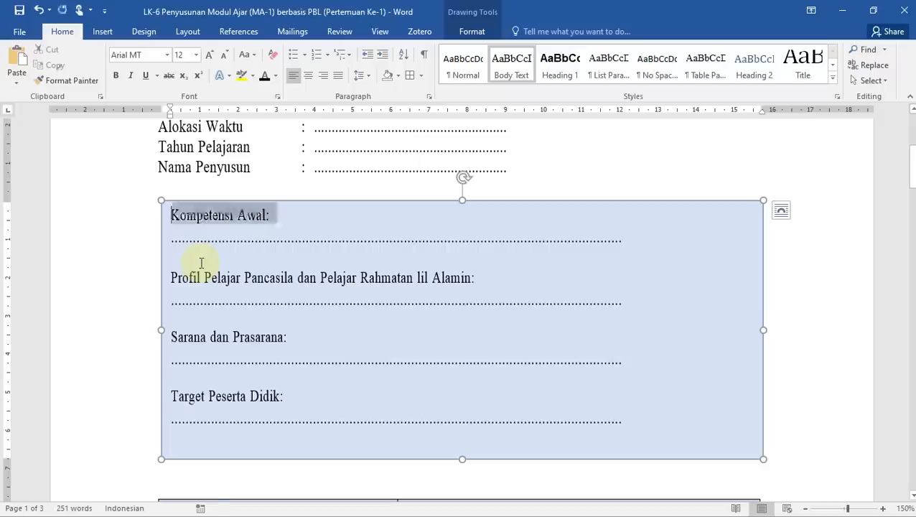
pyautogui.hotkey('alt', 'Tab')
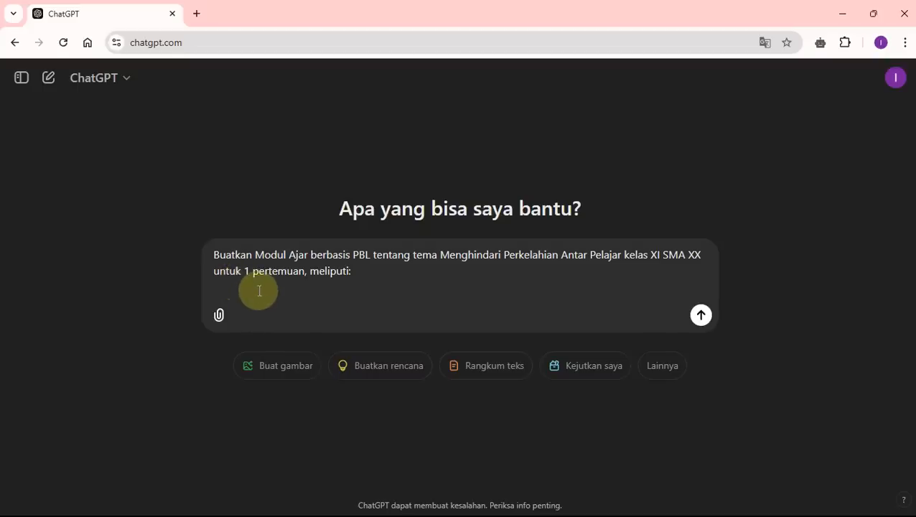
pyautogui.hotkey('ctrl', 'v')
pyautogui.hotkey('shift', 'Return')
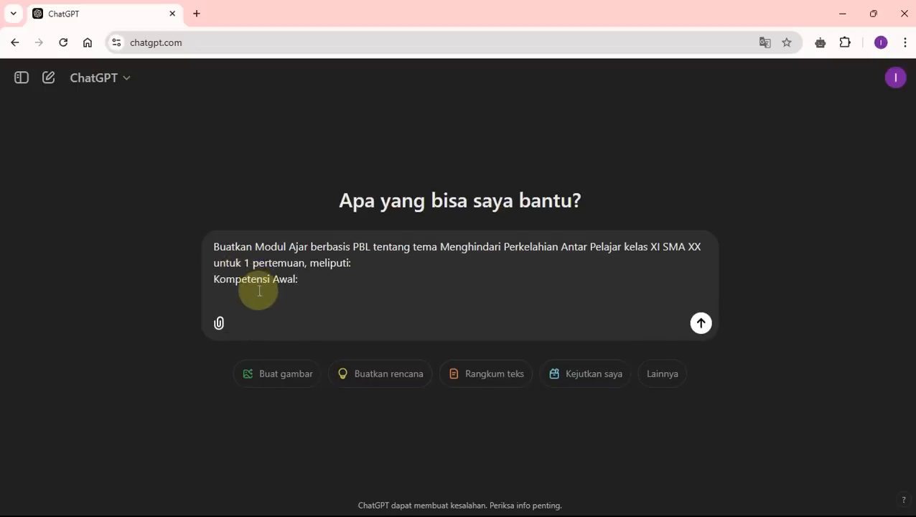
# Copy the "Profil Pelajar Pancasila dan Pelajar Rahmatan lil Alamin:" heading from the template into the next prompt line.
pyautogui.hotkey('alt', 'Tab')
pyautogui.click(215, 280)
pyautogui.tripleClick(229, 282)
pyautogui.hotkey('ctrl', 'c')
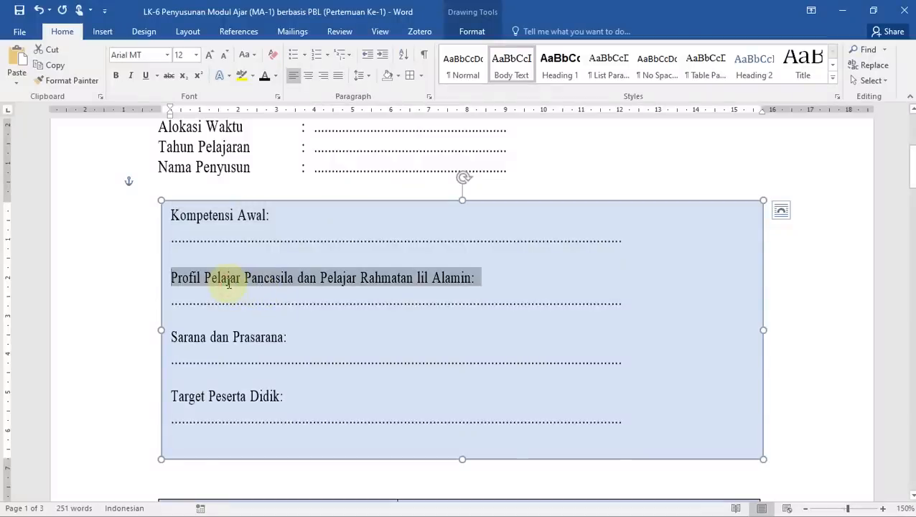
pyautogui.hotkey('alt', 'Tab')
pyautogui.hotkey('ctrl', 'v')
pyautogui.hotkey('shift', 'Return')
# Add the template's "Sarana dan Prasarana:" heading to the prompt.
pyautogui.hotkey('alt', 'Tab')
pyautogui.press('Down')
pyautogui.press('Down')
pyautogui.hotkey('shift', 'End')
pyautogui.hotkey('alt', 'Tab')
pyautogui.write('Sarana dan Prasarana:')
# Add the template headings "Target Peserta Didik:" and "Tujuan Pembelajaran:" to the prompt.
pyautogui.hotkey('alt', 'Tab')
pyautogui.scroll(-3, 228, 285)
pyautogui.tripleClick(219, 321)
pyautogui.hotkey('alt', 'Tab')
pyautogui.write('Tujuan Pembelajaran')
# Add the template headings "Kriteria Ketercapaian Tujuan Pembelajaran:" and "Pemahaman Bermakna:" to the prompt.
pyautogui.hotkey('alt', 'Tab')
pyautogui.scroll(-4, 224, 330)
pyautogui.tripleClick(232, 244)
pyautogui.hotkey('alt', 'Tab')
pyautogui.write('1. Pemahaman Bermakna:')
pyautogui.hotkey('shift', 'Return')
# Add the template headings "Pertanyaan Pemantik:" and "Kegiatan Pembelajaran:" to the prompt on separate lines.
pyautogui.hotkey('alt', 'Tab')
pyautogui.hotkey('alt', 'Tab')
pyautogui.write('Pertanyaan Pemantik:')
pyautogui.hotkey('shift', 'Return')
pyautogui.hotkey('alt', 'Tab')
pyautogui.hotkey('alt', 'Tab')
pyautogui.write('Kegiatan Pembelajaran:')
pyautogui.hotkey('shift', 'Return')
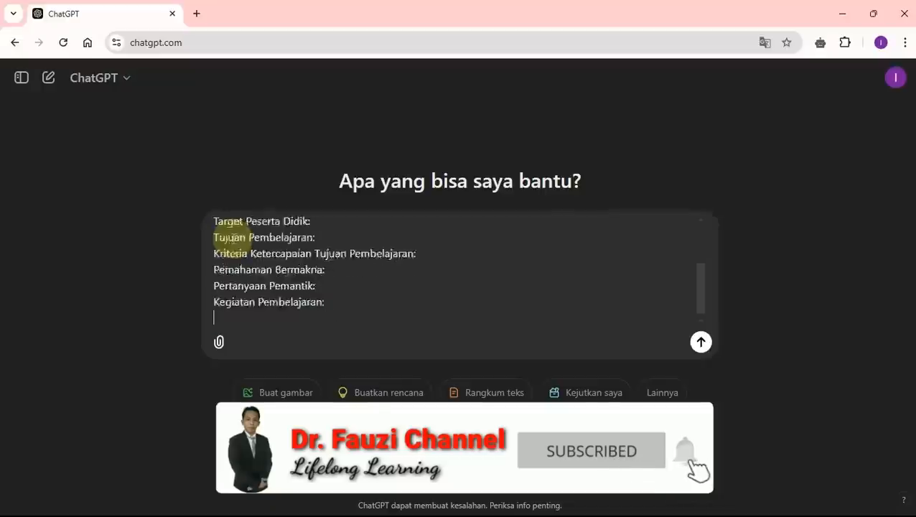
# Copy "Langkah-langkah persiapan:" and "Guru menyiapkan kebutuhan pembelajaran seperti:" from the template into the prompt, in place of "Kegiatan Pembelajaran:".
pyautogui.hotkey('alt', 'Tab')
pyautogui.scroll(-5, 260, 243)
pyautogui.moveTo(188, 232); pyautogui.dragTo(458, 250)
pyautogui.hotkey('ctrl', 'c')
pyautogui.hotkey('alt', 'Tab')
pyautogui.hotkey('ctrl', 'v')
pyautogui.hotkey('shift', 'Return')
# Copy "Urutan Kegiatan Pembelajaran (mencerminkan penerapan pendekatan PBL)" from the template into the prompt.
pyautogui.hotkey('alt', 'Tab')
pyautogui.tripleClick(265, 256)
pyautogui.hotkey('ctrl', 'c')
pyautogui.hotkey('alt', 'Tab')
pyautogui.hotkey('ctrl', 'v')
pyautogui.hotkey('shift', 'Return')
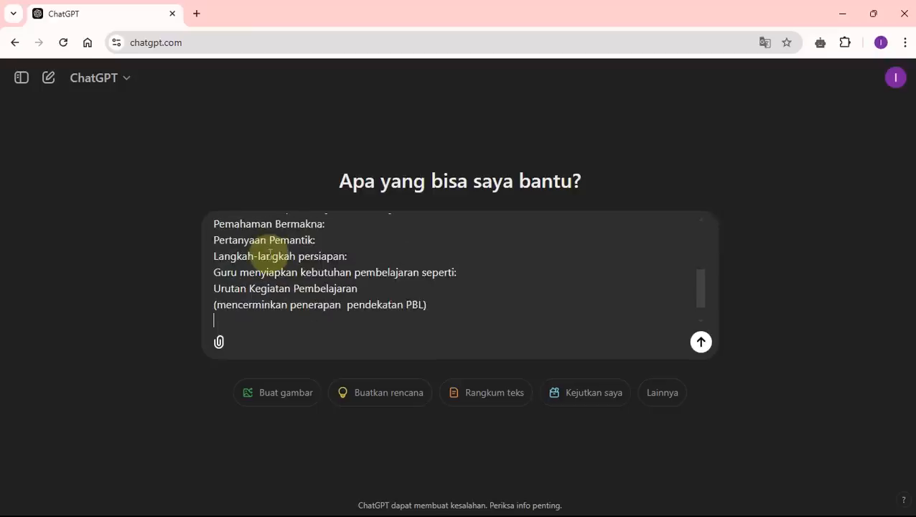
# Reword the PBL note under "Urutan Kegiatan Pembelajaran" in the prompt with a phrase beginning "sesuai dengan".
pyautogui.click(384, 294)
pyautogui.press('Delete')
pyautogui.hotkey('ctrl', 'shift', 'Right')
pyautogui.hotkey('ctrl', 'shift', 'Right')
pyautogui.hotkey('ctrl', 'shift', 'Right')
pyautogui.write('sesuai dengan lang')
# Copy the next learning-activity headings from the template's activity table into the prompt.
pyautogui.hotkey('alt', 'Tab')
pyautogui.tripleClick(309, 293)
pyautogui.hotkey('alt', 'Tab')
pyautogui.hotkey('ctrl', 'v')
pyautogui.hotkey('alt', 'Tab')
pyautogui.scroll(-2, 309, 292)
pyautogui.tripleClick(309, 292)
pyautogui.click(299, 288)
pyautogui.tripleClick(299, 287)
pyautogui.hotkey('alt', 'Tab')
# Copy the student reflection heading from the template and word it as "Pertanyaan Refleksi Peserta Didik:" in the prompt.
pyautogui.hotkey('alt', 'Tab')
pyautogui.scroll(-2, 299, 288)
pyautogui.tripleClick(252, 252)
pyautogui.hotkey('alt', 'Tab')
pyautogui.hotkey('alt', 'Tab')
pyautogui.click(237, 273)
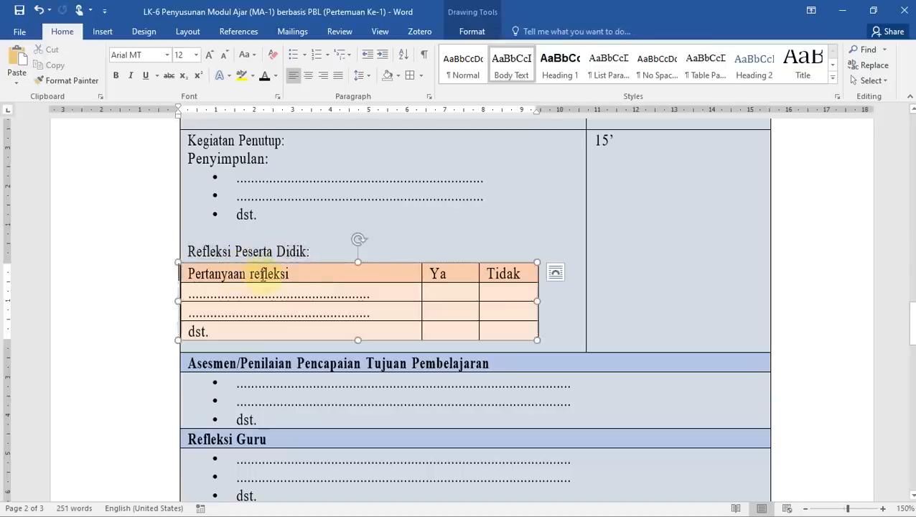
pyautogui.doubleClick(246, 262)
pyautogui.hotkey('alt', 'Tab')
pyautogui.click(215, 317)
pyautogui.write('Pertanyaan')
# Add the template headings "Asesmen/Penilaian Pencapaian Tujuan Pembelajaran:" and "Refleksi Guru:" to the prompt.
pyautogui.hotkey('alt', 'Tab')
pyautogui.scroll(-2, 228, 316)
pyautogui.hotkey('alt', 'Tab')
pyautogui.hotkey('ctrl', 'v')
pyautogui.hotkey('alt', 'Tab')
pyautogui.tripleClick(230, 342)
pyautogui.hotkey('alt', 'Tab')
# Add the template headings "Kegiatan remidial:" and "Kegiatan pengayaan:" to the prompt.
pyautogui.hotkey('alt', 'Tab')
pyautogui.scroll(-5, 243, 263)
pyautogui.tripleClick(237, 401)
pyautogui.hotkey('alt', 'Tab')
pyautogui.hotkey('alt', 'Tab')
pyautogui.tripleClick(241, 456)
pyautogui.hotkey('alt', 'Tab')
# Copy the template's final heading into the prompt as "Sumber/Referensi/Daftar Pustaka:".
pyautogui.hotkey('alt', 'Tab')
pyautogui.scroll(-5, 241, 265)
pyautogui.tripleClick(243, 270)
pyautogui.hotkey('alt', 'Tab')
pyautogui.hotkey('ctrl', 'v')
pyautogui.hotkey('alt', 'Tab')
pyautogui.hotkey('alt', 'Tab')
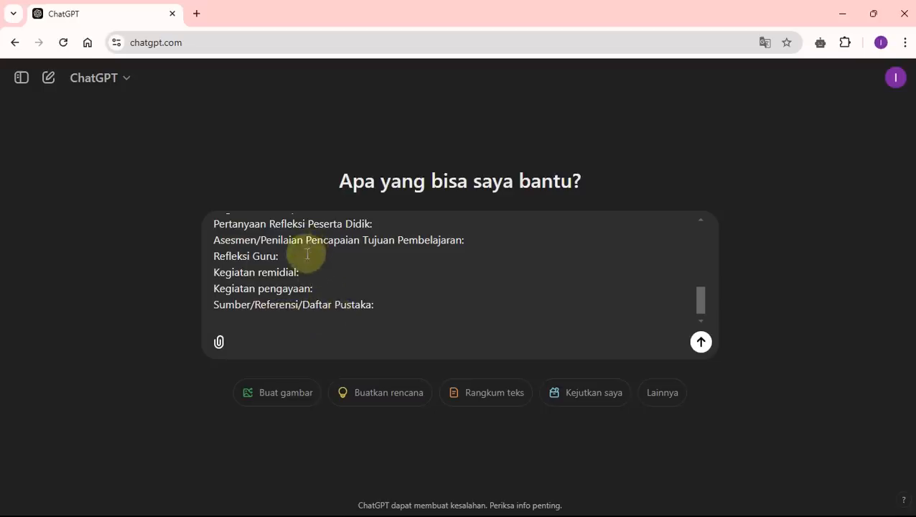
# In the prompt's opening sentence, insert "di" before "kelas XI" and change the school to "SMA XXY".
pyautogui.scroll(5, 306, 266)
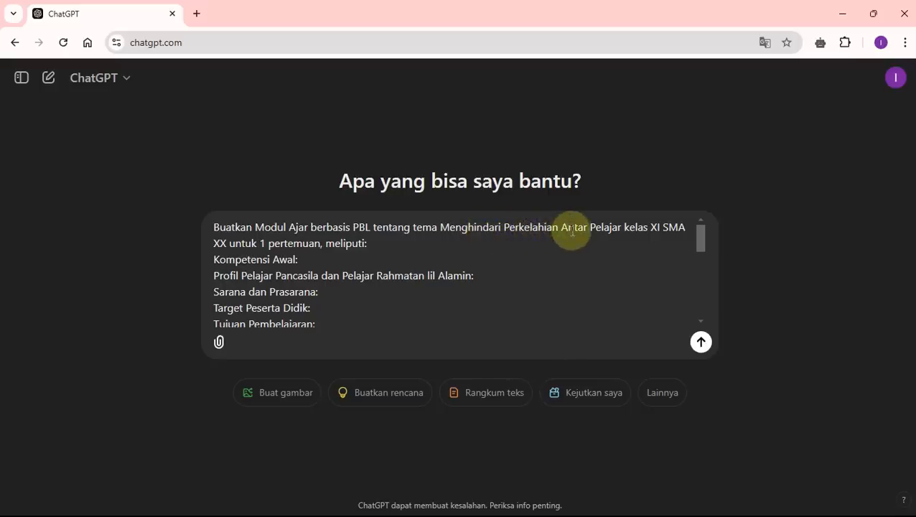
pyautogui.click(625, 227)
pyautogui.write('di')
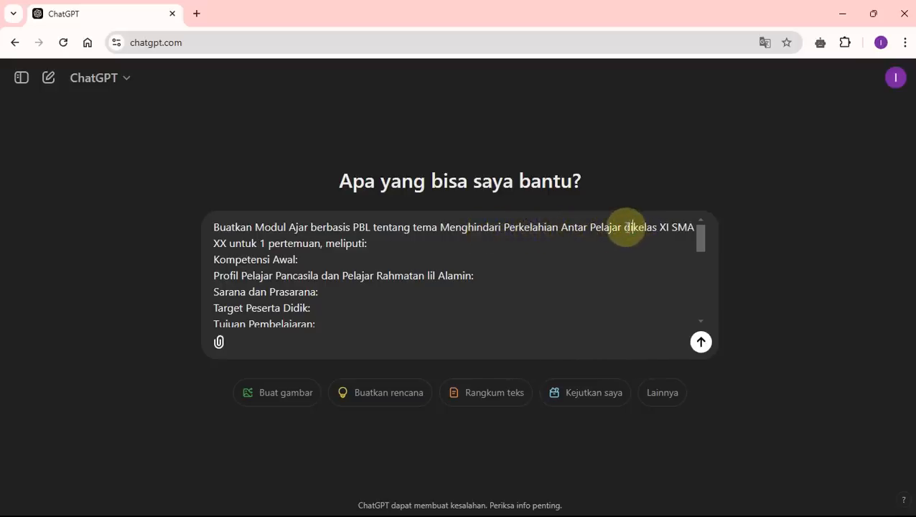
pyautogui.click(252, 243)
pyautogui.write('I')
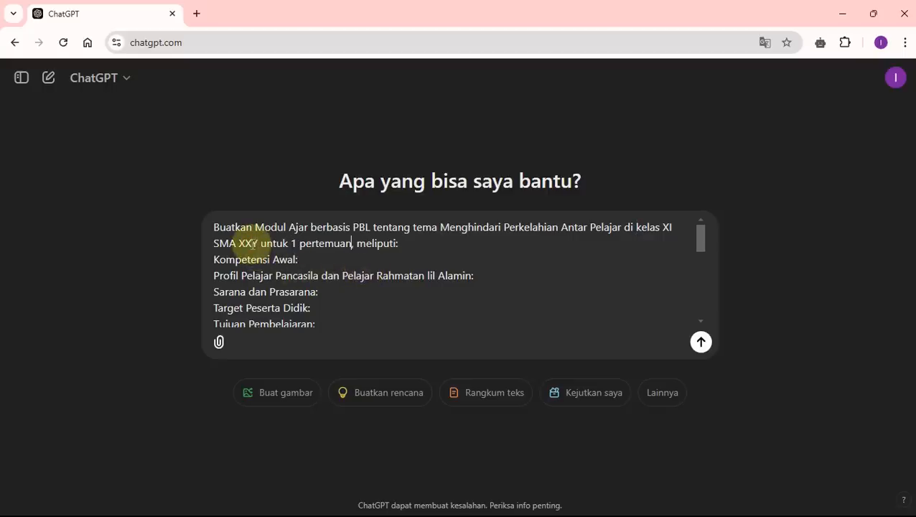
# Insert "dilengkapi dengan link youtube atau artikel untuk bahan analisis problem based learning," before "meliputi" in the prompt's opening sentence.
pyautogui.write('dilengkapi')
pyautogui.write(' dengan lin')
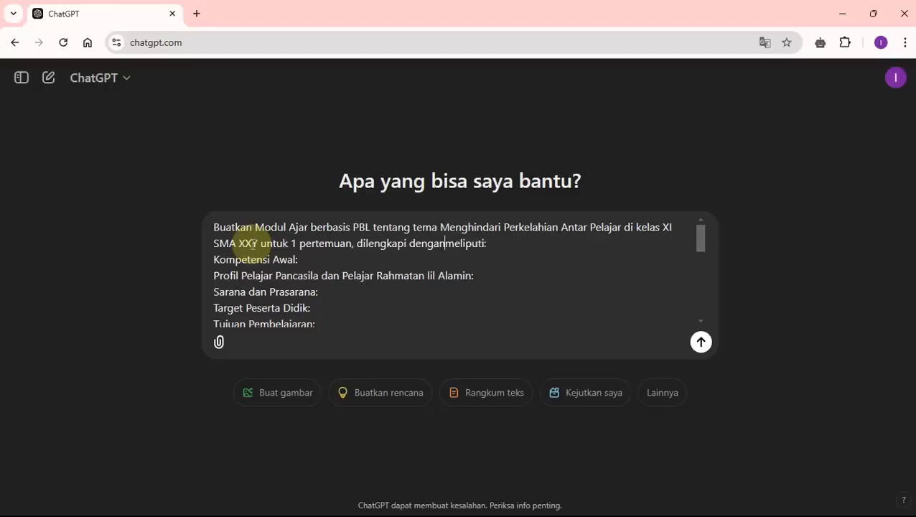
pyautogui.write('k youtube ')
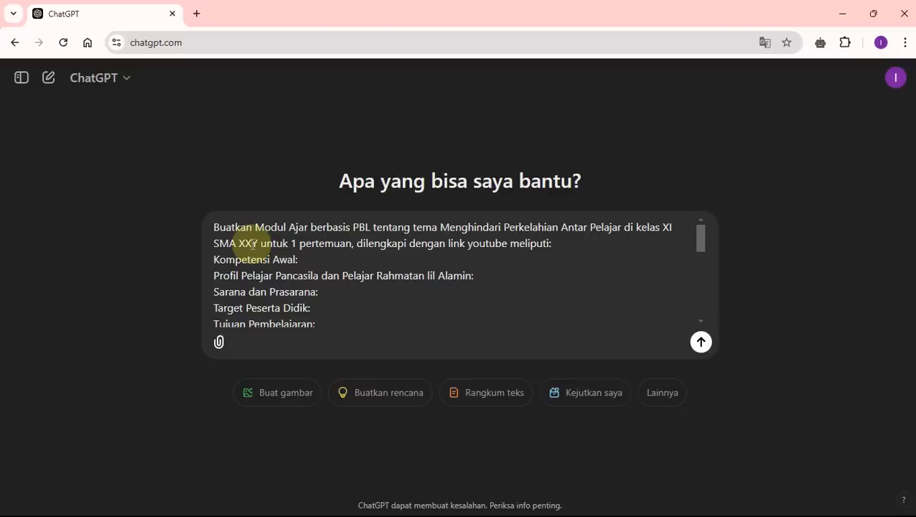
pyautogui.write('atau ar')
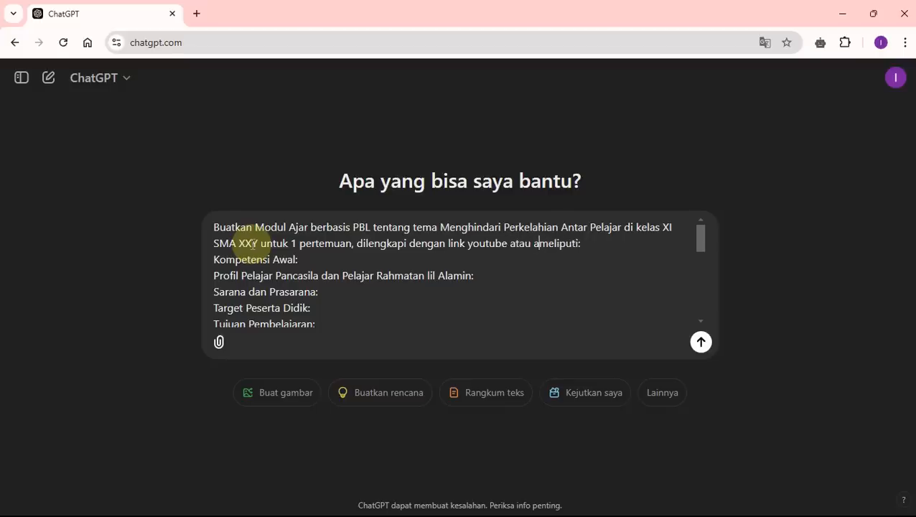
pyautogui.write('tikel ')
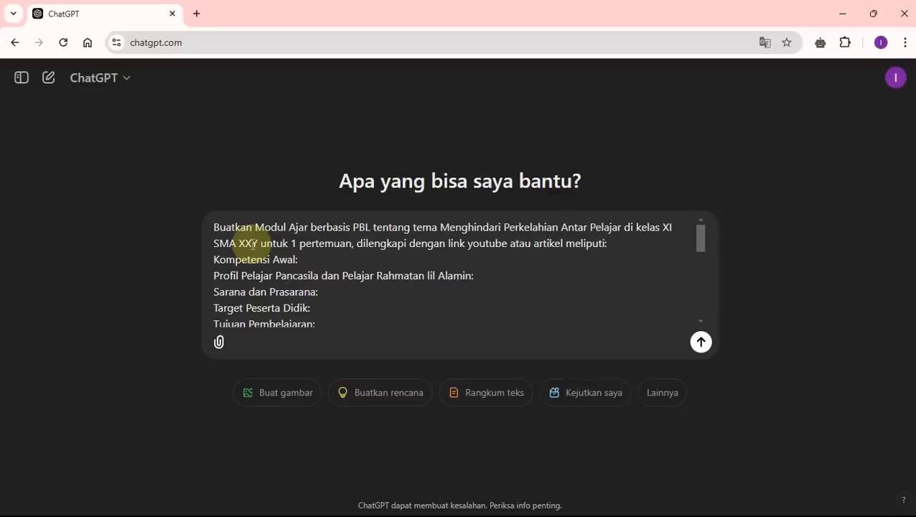
pyautogui.write('untuk baha')
pyautogui.write('n analisis ')
pyautogui.write('problem ')
pyautogui.write('b')
pyautogui.write('ased ')
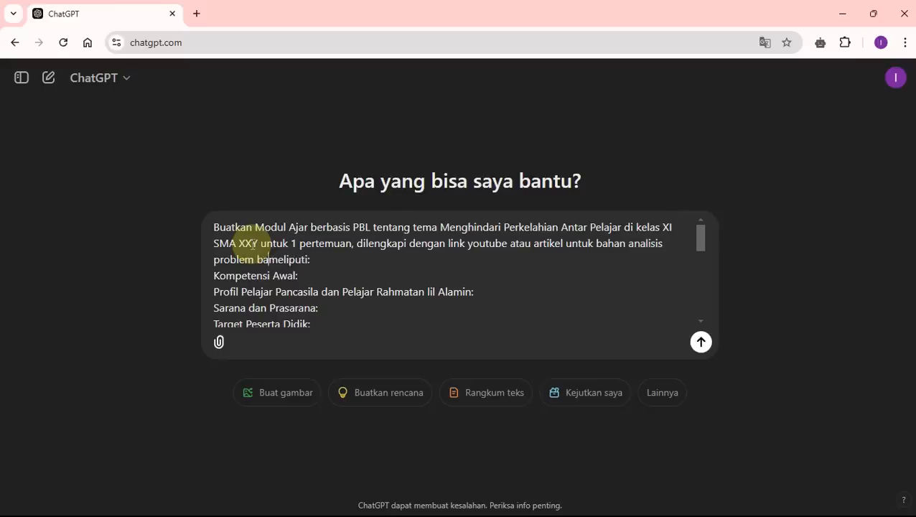
pyautogui.write('learning,')
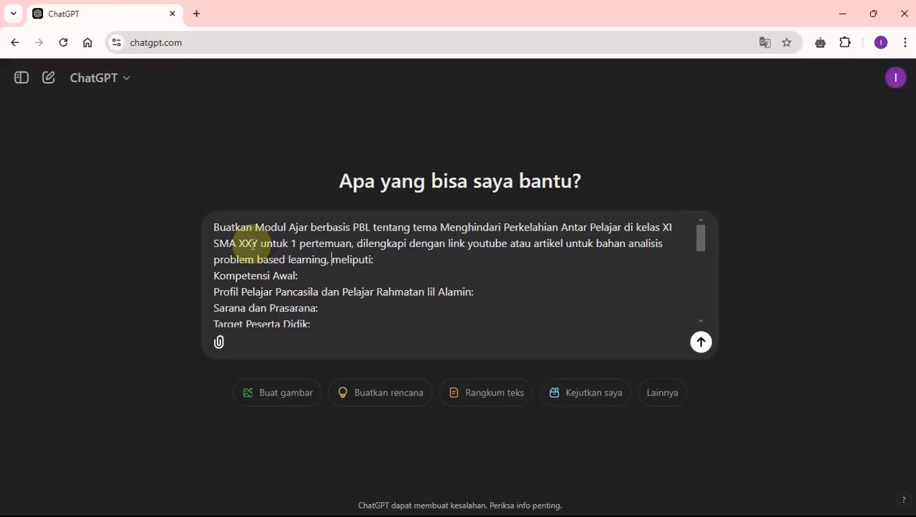
# Extend "meliputi" to "meliputi komponen berikut ini:" in the opening sentence and submit the finished prompt.
pyautogui.press('BackSpace')
pyautogui.write('komponen beriku')
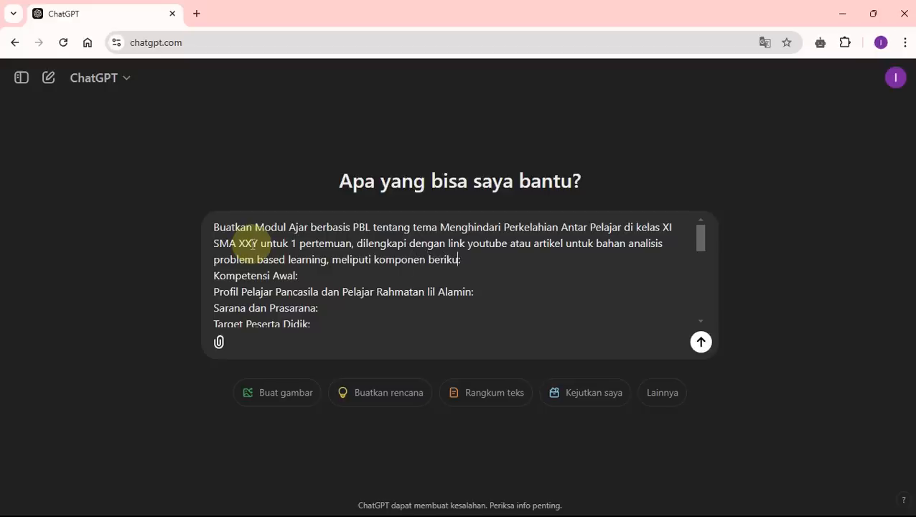
pyautogui.hotkey('shift', 'Down')
pyautogui.hotkey('shift', 'Down')
pyautogui.hotkey('shift', 'Down')
pyautogui.hotkey('shift', 'Down')
pyautogui.hotkey('ctrl', 'shift', 'Right')
pyautogui.hotkey('ctrl', 'shift', 'Right')
pyautogui.hotkey('ctrl', 'shift', 'Right')
pyautogui.hotkey('ctrl', 'shift', 'Right')
pyautogui.hotkey('ctrl', 'shift', 'Right')
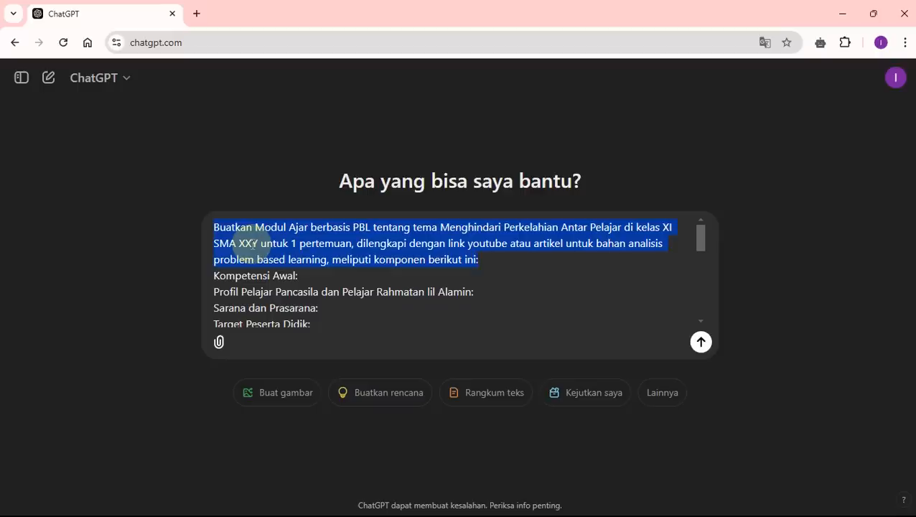
pyautogui.click(506, 266)
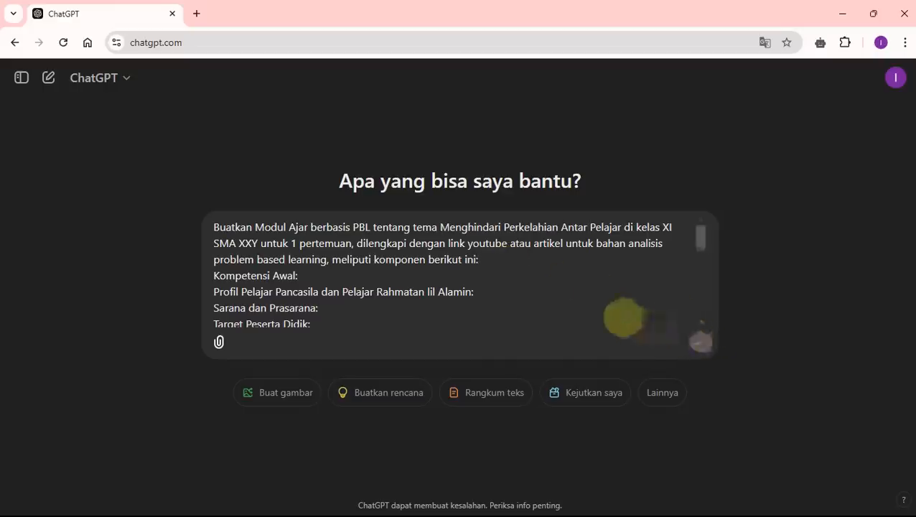
pyautogui.press('Return')
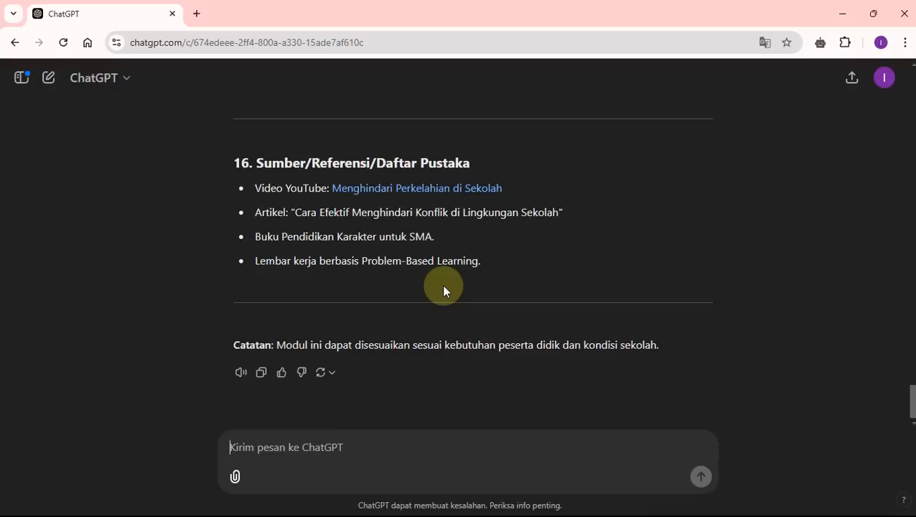
# Start a follow-up message with the line "Bagian kompetensi awal tambah menjadi 3", based on section 1 of the generated module.
pyautogui.scroll(6, 443, 290)
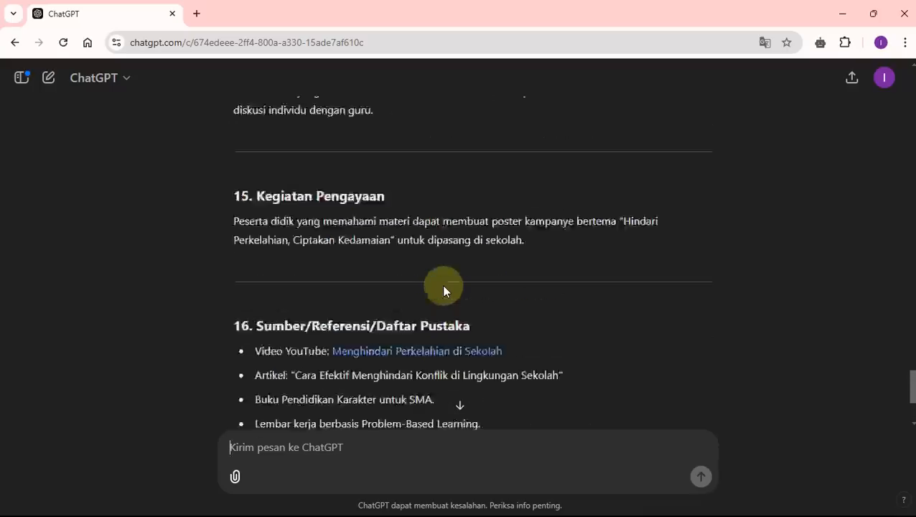
pyautogui.scroll(10, 443, 289)
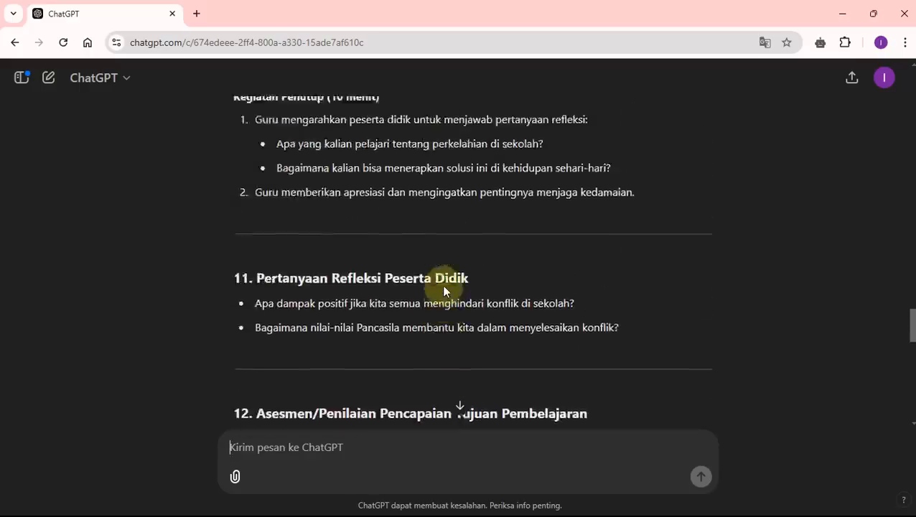
pyautogui.scroll(15, 443, 289)
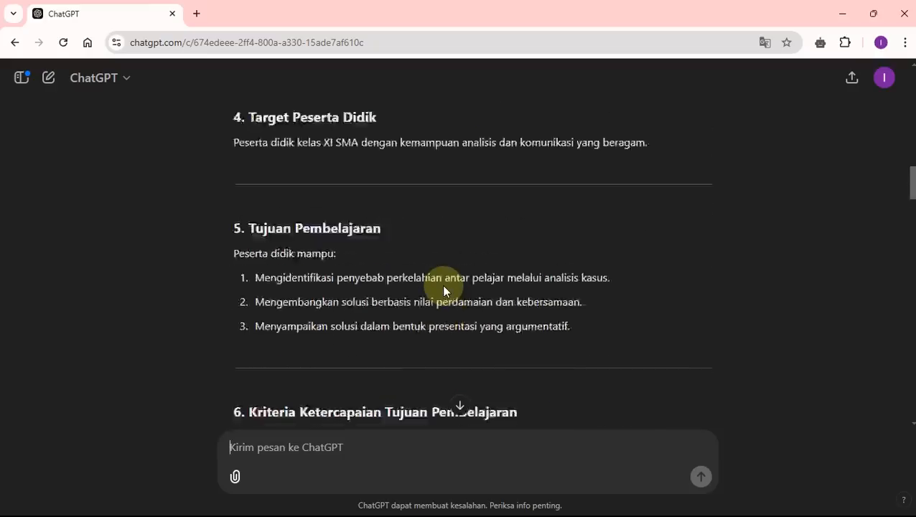
pyautogui.scroll(15, 443, 290)
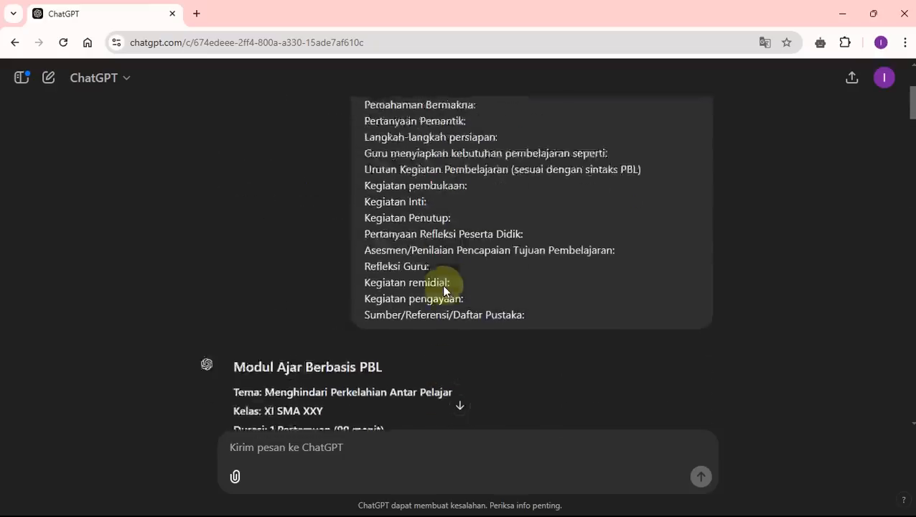
pyautogui.scroll(-4, 445, 286)
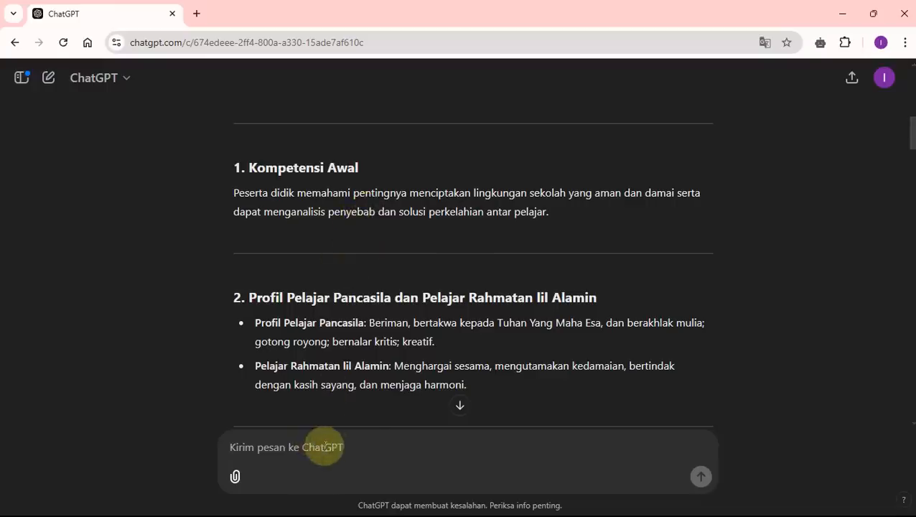
pyautogui.write('Ba')
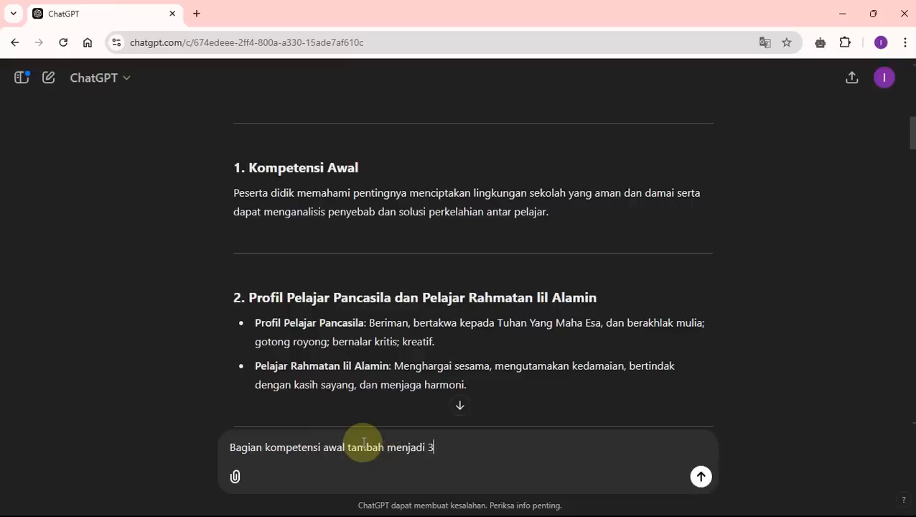
pyautogui.hotkey('shift', 'Return')
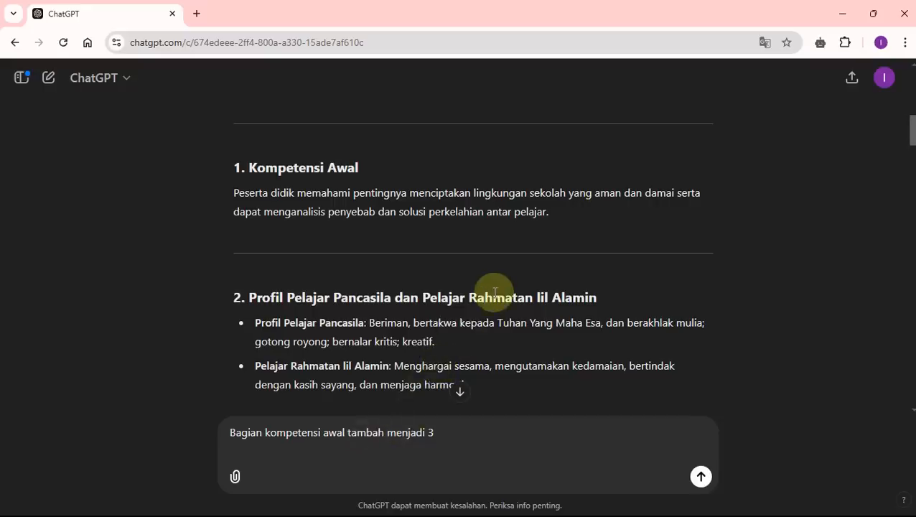
# Copy the section 7 heading "Pemahaman Bermakna" from the generated module into the second line of the follow-up message.
pyautogui.scroll(-4, 495, 292)
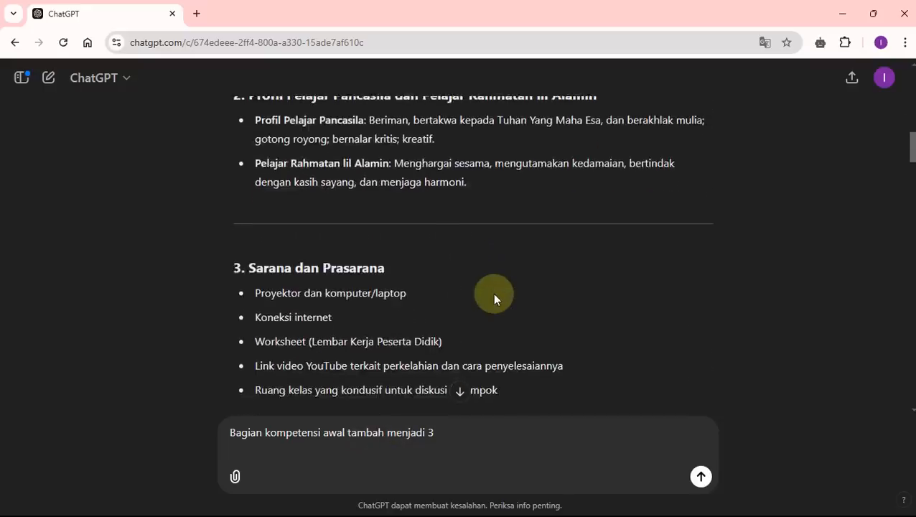
pyautogui.scroll(-1, 306, 231)
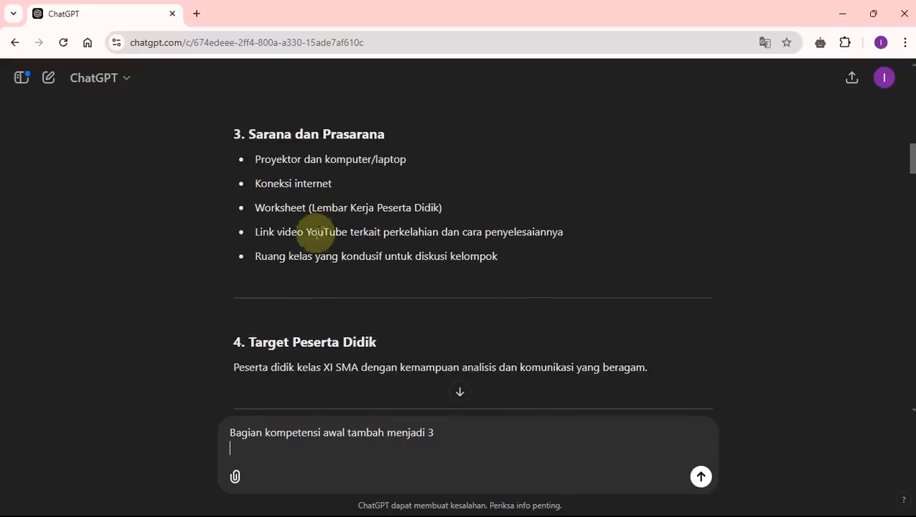
pyautogui.scroll(-2, 299, 262)
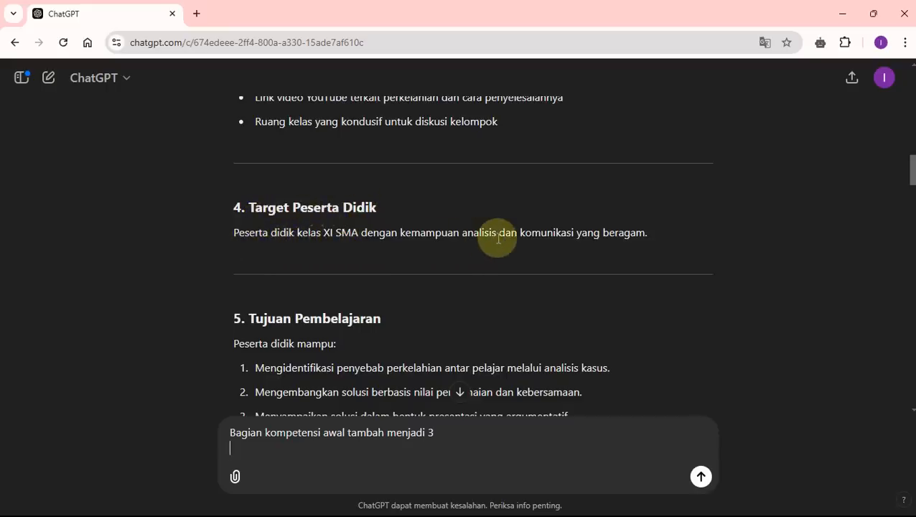
pyautogui.scroll(-2, 499, 239)
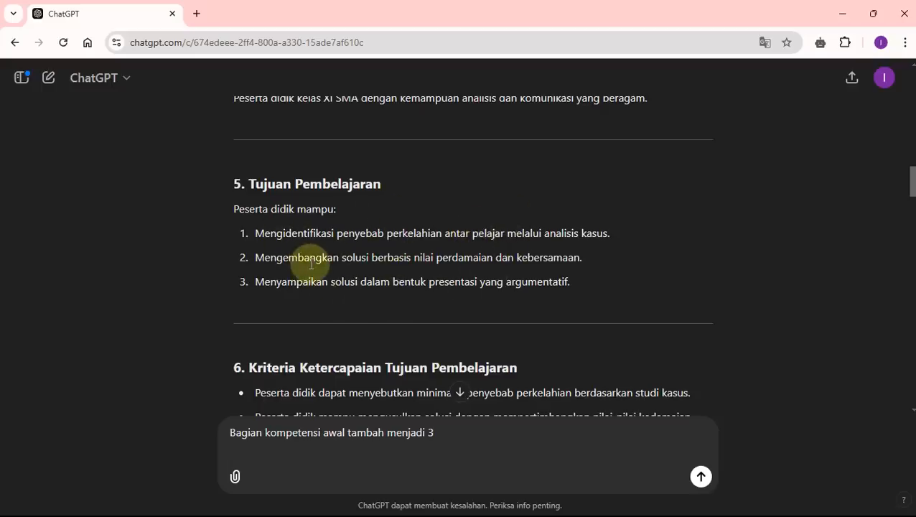
pyautogui.scroll(-3, 315, 265)
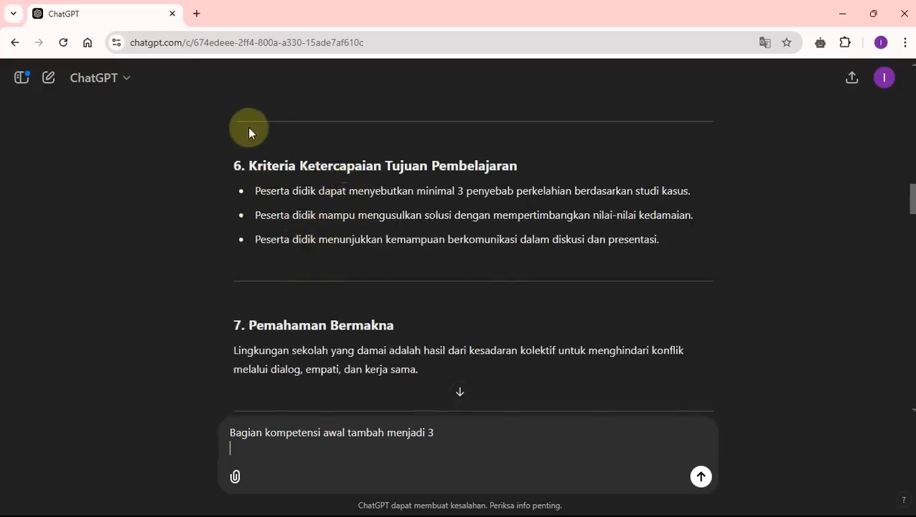
pyautogui.scroll(-2, 251, 144)
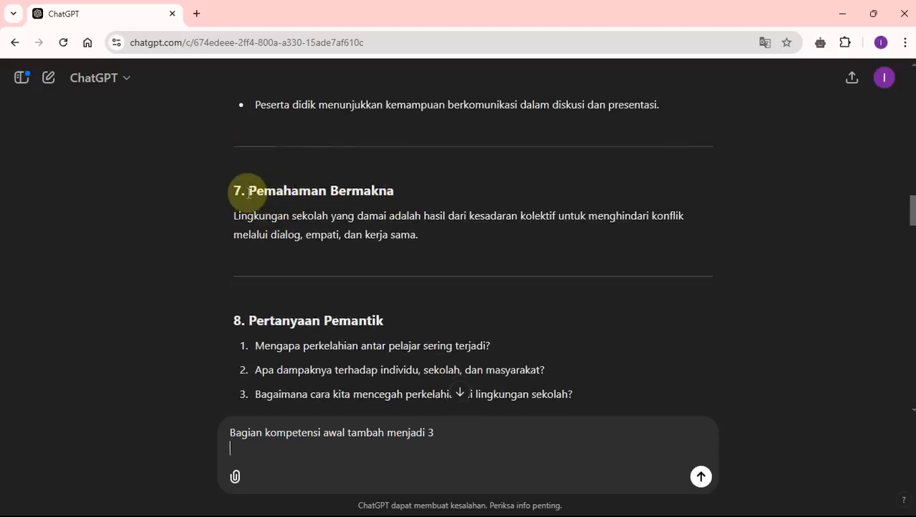
pyautogui.moveTo(249, 191); pyautogui.dragTo(388, 194)
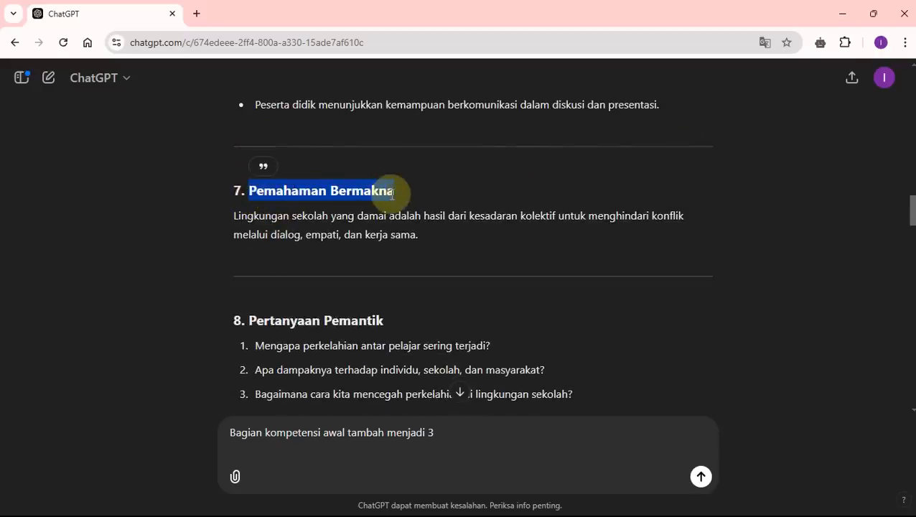
pyautogui.rightClick(375, 195)
pyautogui.click(383, 209)
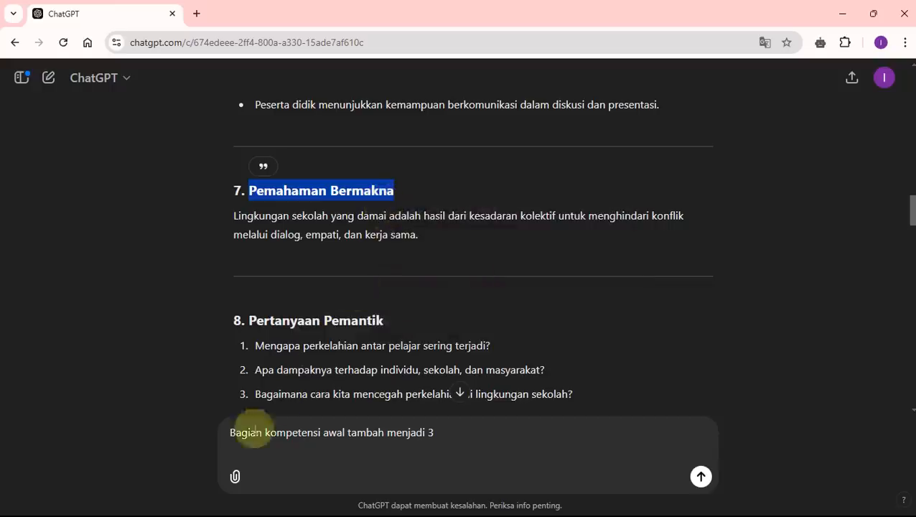
pyautogui.click(241, 449)
pyautogui.rightClick(236, 455)
pyautogui.press('Escape')
pyautogui.hotkey('ctrl', 'v')
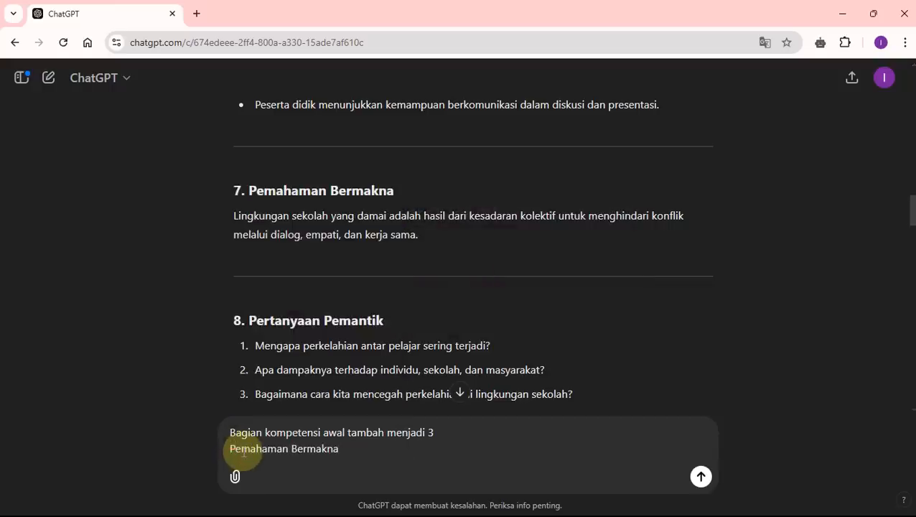
# Complete the second request line as "Bagian Pemahaman Bermakna tambah menjadi 3" and start a new line below it.
pyautogui.press('Home')
pyautogui.write('Bagian')
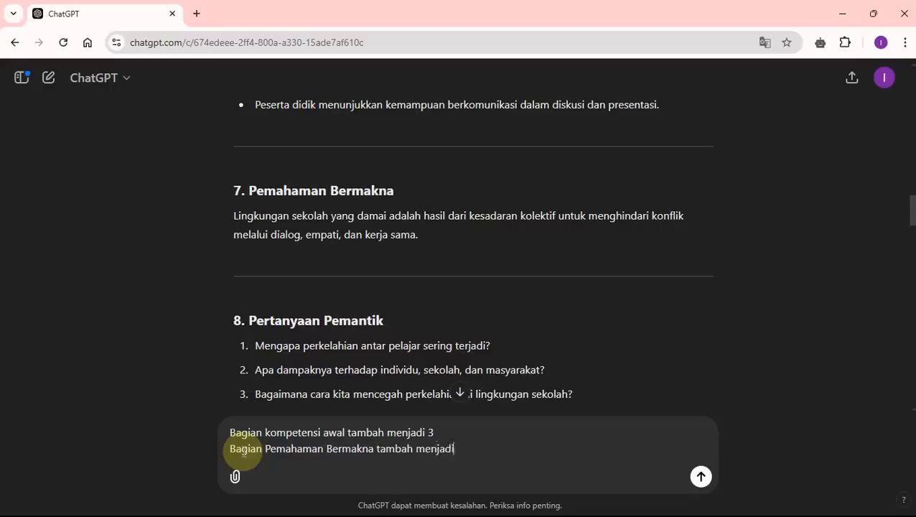
pyautogui.hotkey('shift', 'Return')
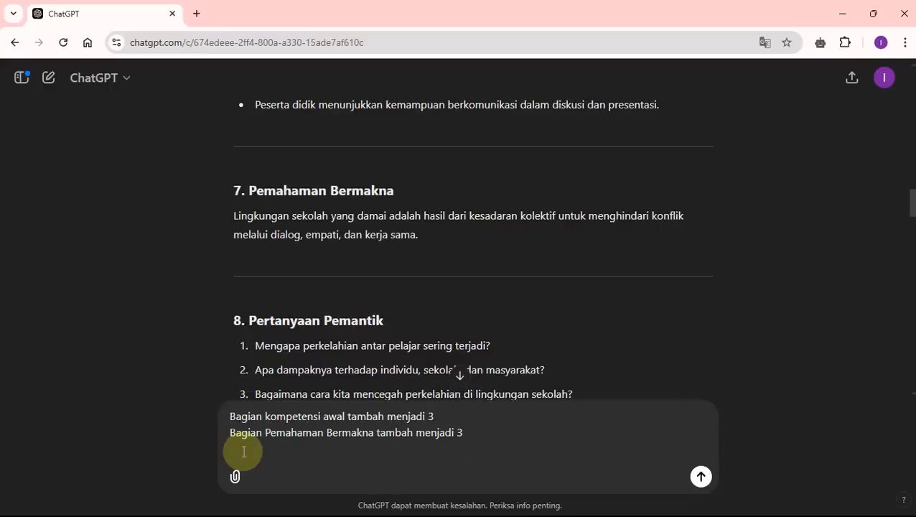
# Read through the generated module from section 8 to section 12, looking for parts that need revision.
pyautogui.scroll(-2, 363, 319)
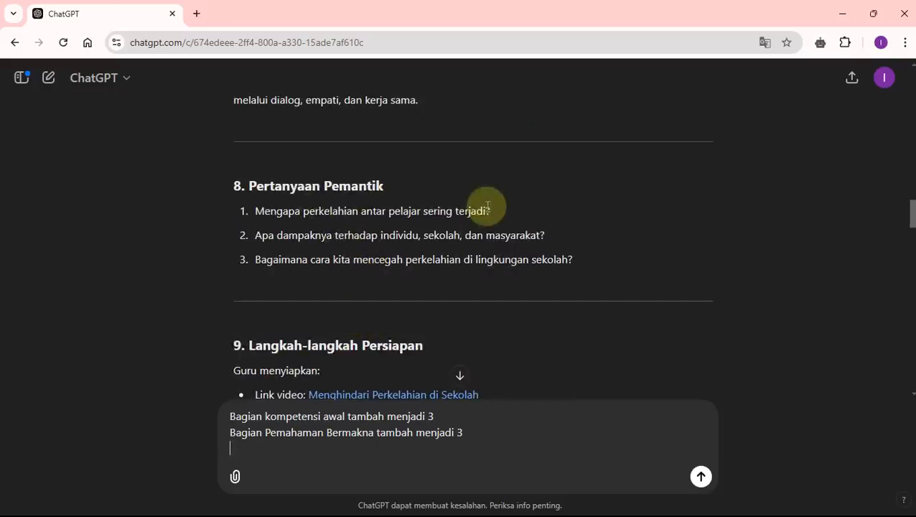
pyautogui.scroll(-2, 433, 237)
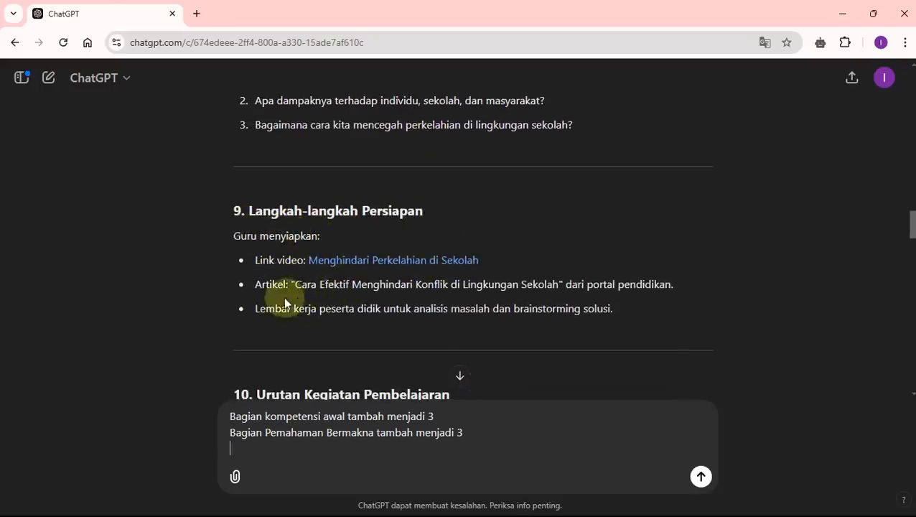
pyautogui.scroll(-1, 347, 290)
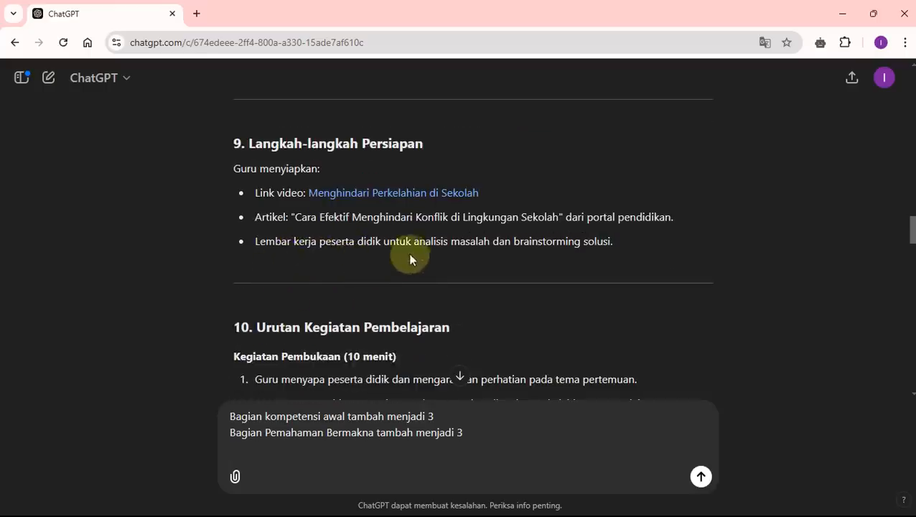
pyautogui.scroll(-2, 466, 253)
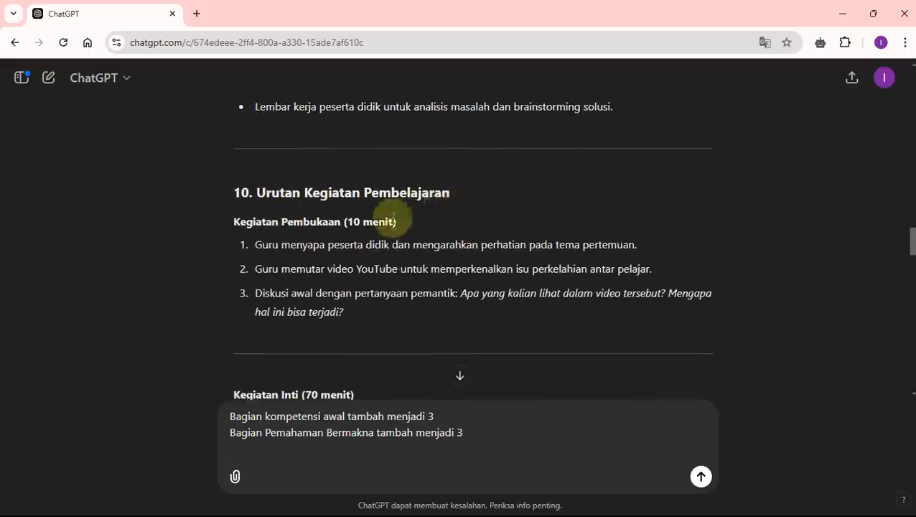
pyautogui.scroll(-1, 403, 217)
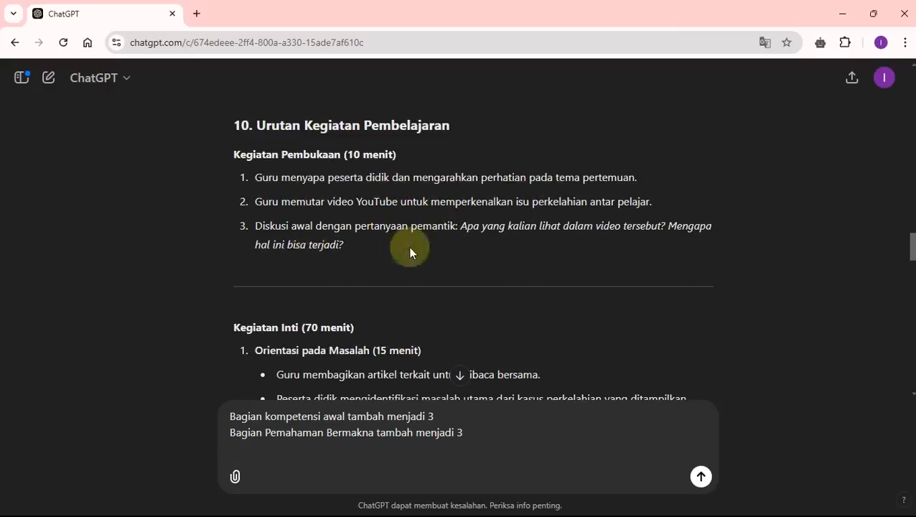
pyautogui.scroll(-2, 337, 205)
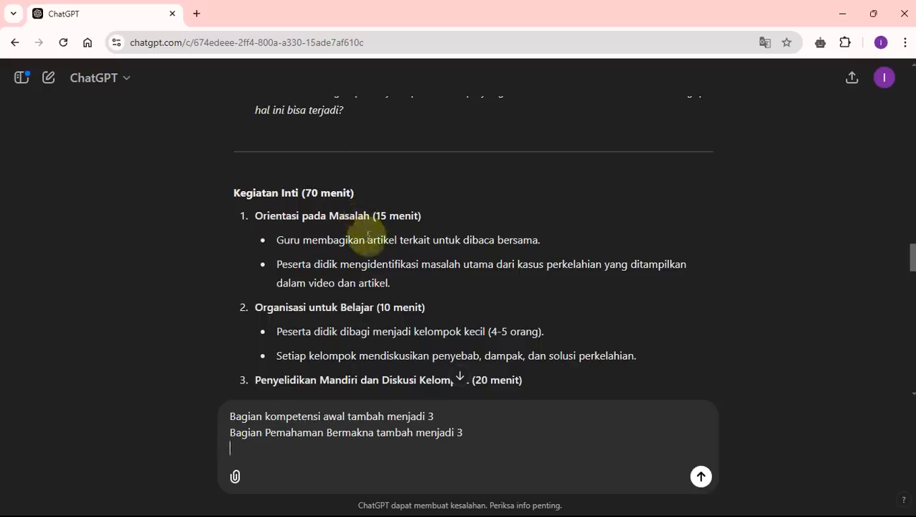
pyautogui.scroll(-2, 314, 220)
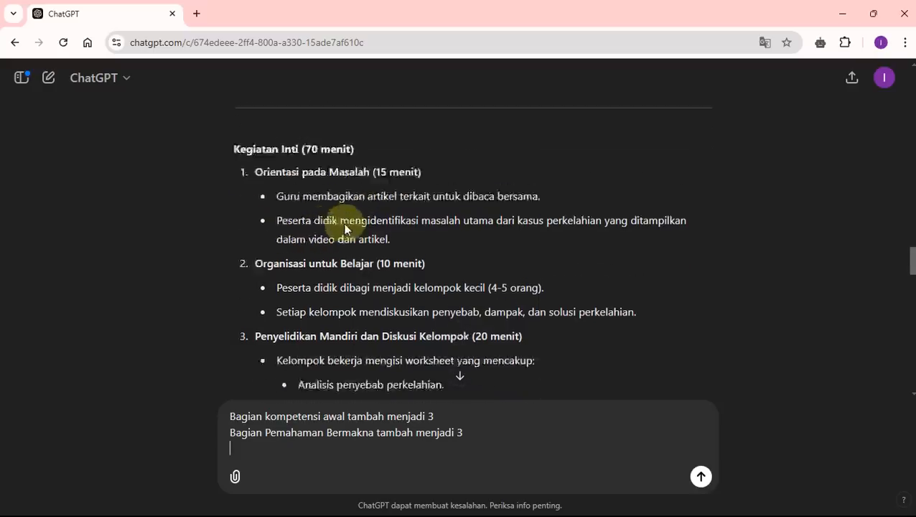
pyautogui.scroll(-1, 287, 201)
pyautogui.scroll(-1, 262, 194)
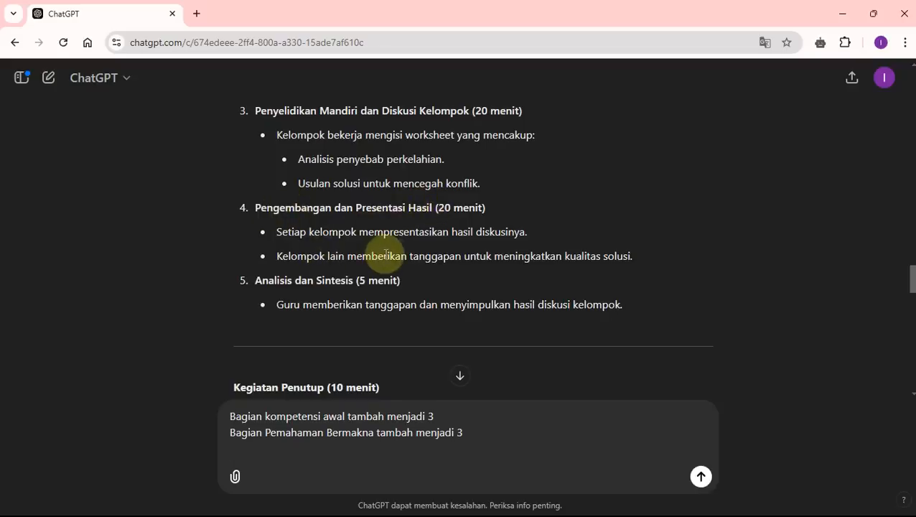
pyautogui.scroll(-3, 419, 202)
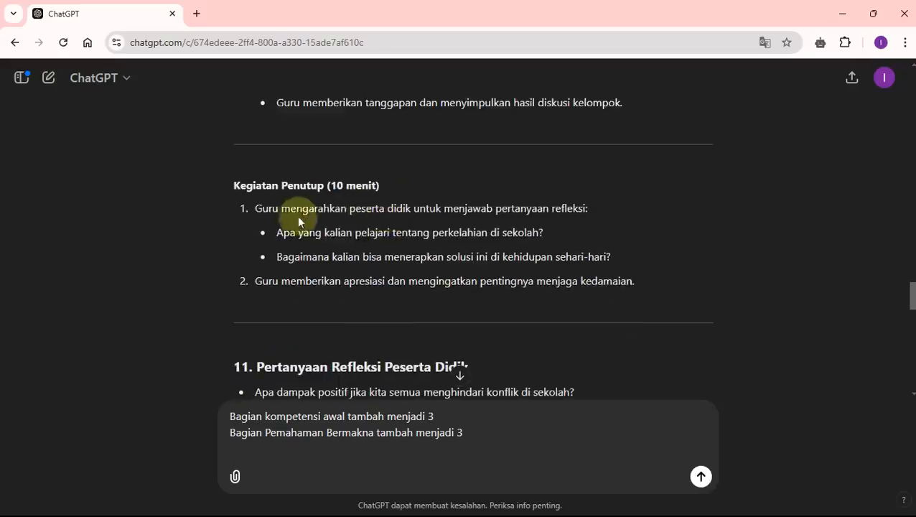
pyautogui.scroll(-3, 299, 237)
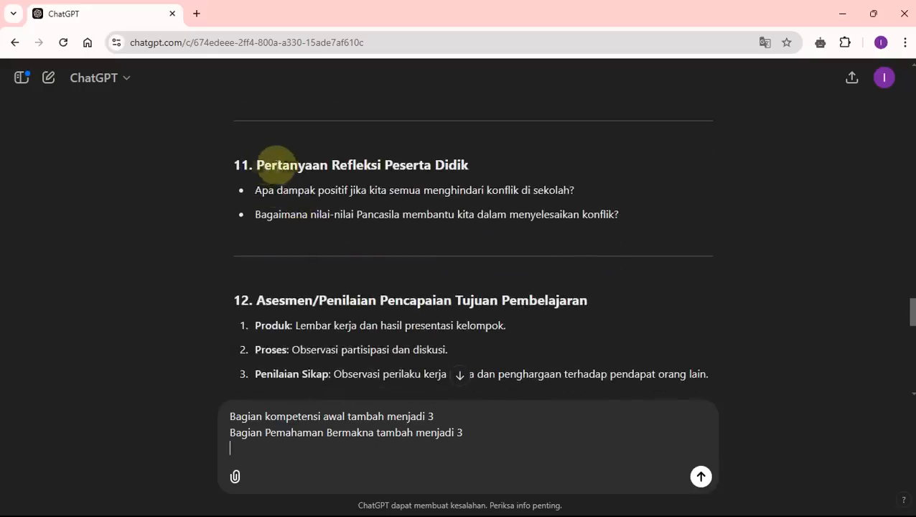
pyautogui.scroll(-1, 431, 178)
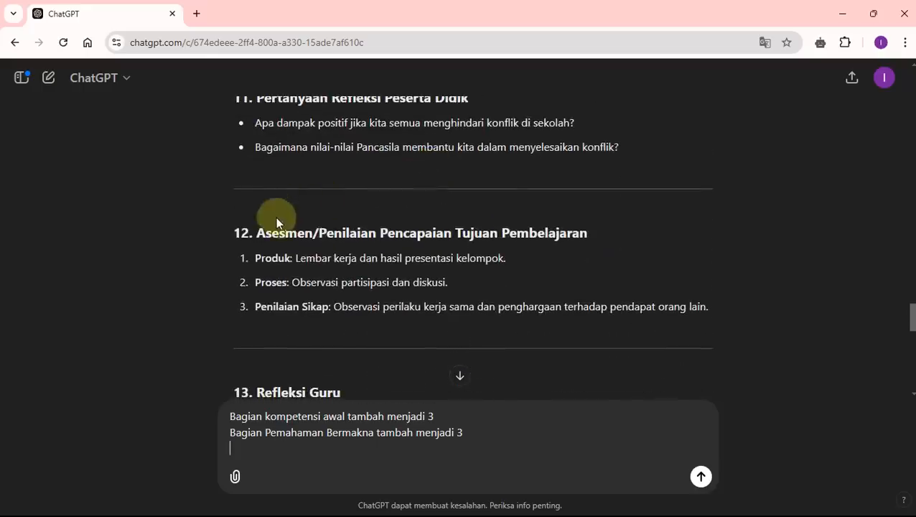
# Add the request "Tambahkan lampiran" to the message, followed by the Produk, Proses and Penilaian Sikap items copied from section 12.
pyautogui.scroll(-1, 477, 224)
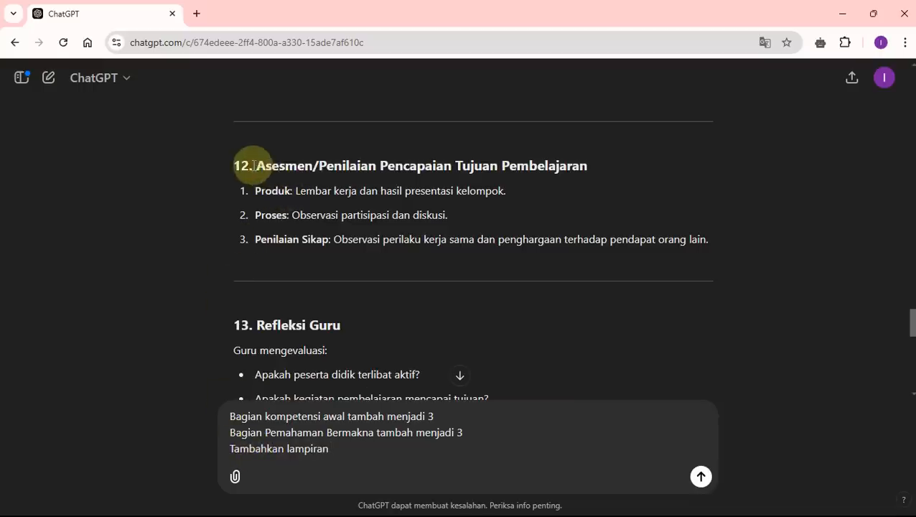
pyautogui.moveTo(255, 189); pyautogui.dragTo(754, 250)
pyautogui.hotkey('ctrl', 'c')
pyautogui.rightClick(381, 251)
pyautogui.click(390, 265)
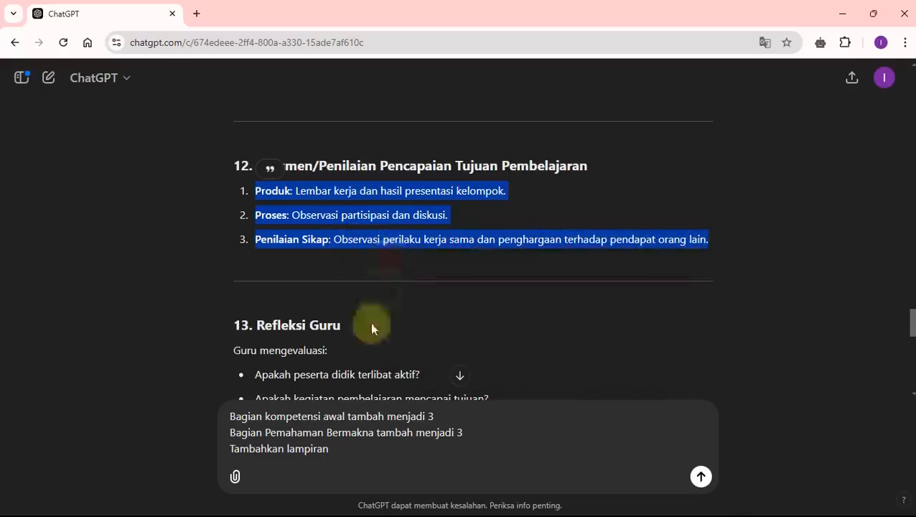
pyautogui.click(345, 450)
pyautogui.rightClick(349, 451)
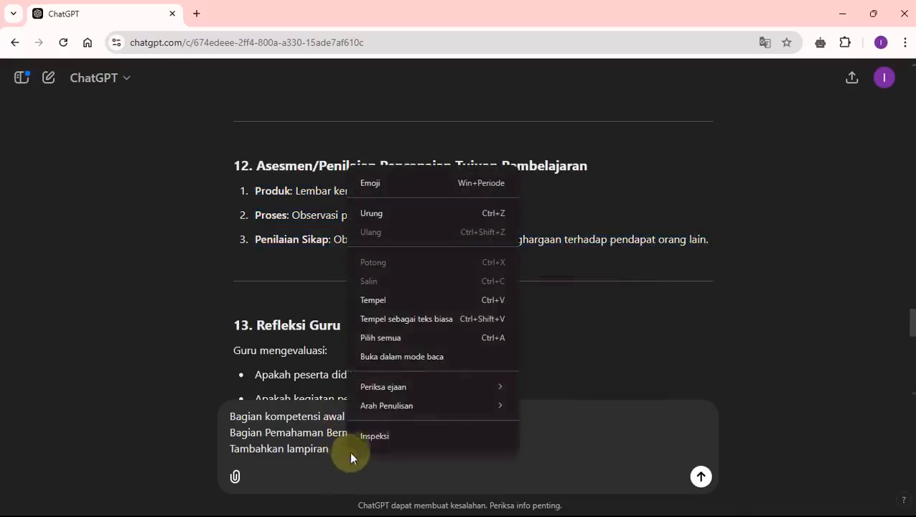
pyautogui.click(372, 302)
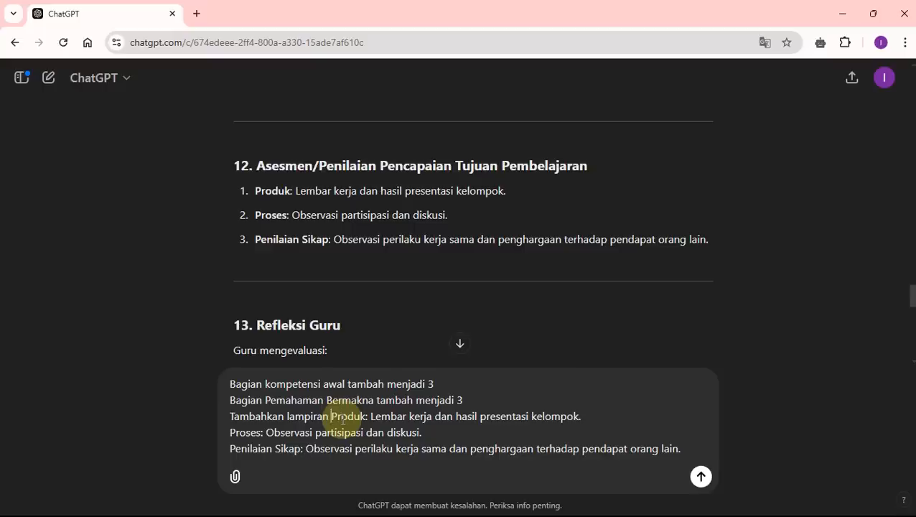
# Put the copied assessment items below "Tambahkan lampiran", number them 1 to 3, and start a new line.
pyautogui.press('BackSpace')
pyautogui.hotkey('shift', 'Return')
pyautogui.write('1')
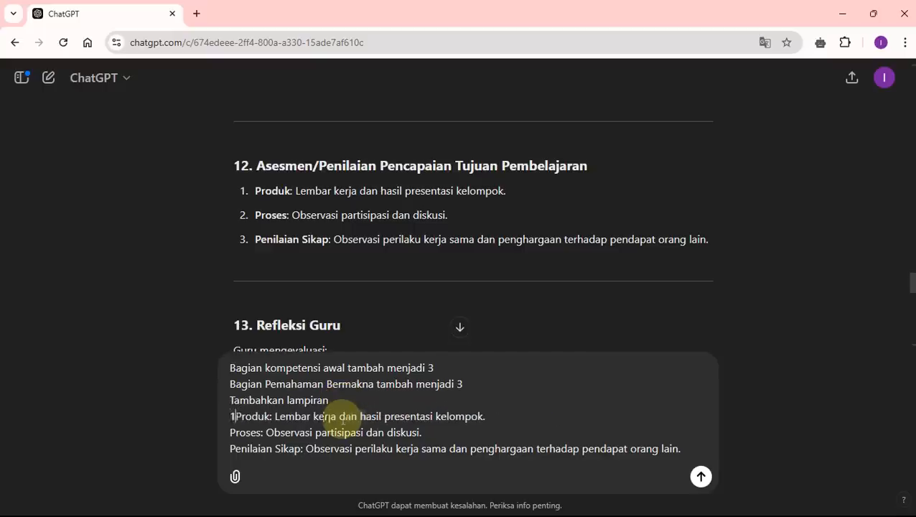
pyautogui.write('. ')
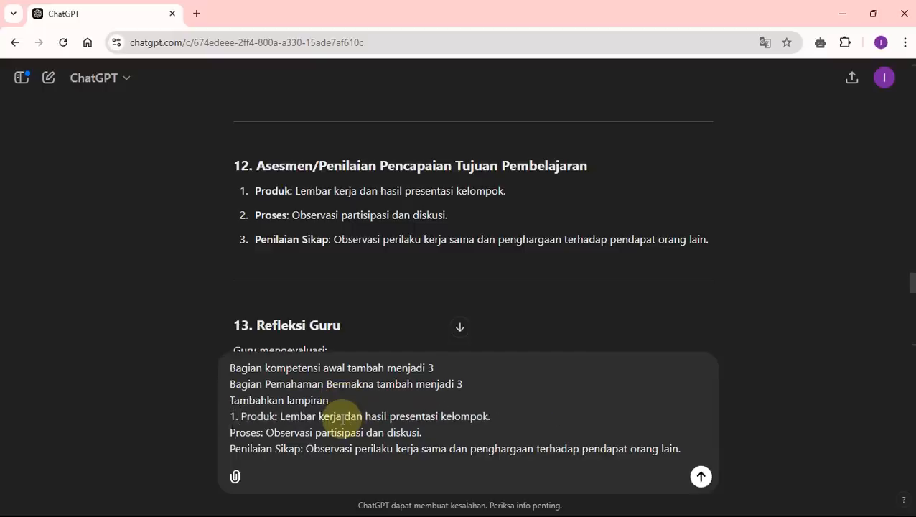
pyautogui.write('2. ')
pyautogui.write('3.')
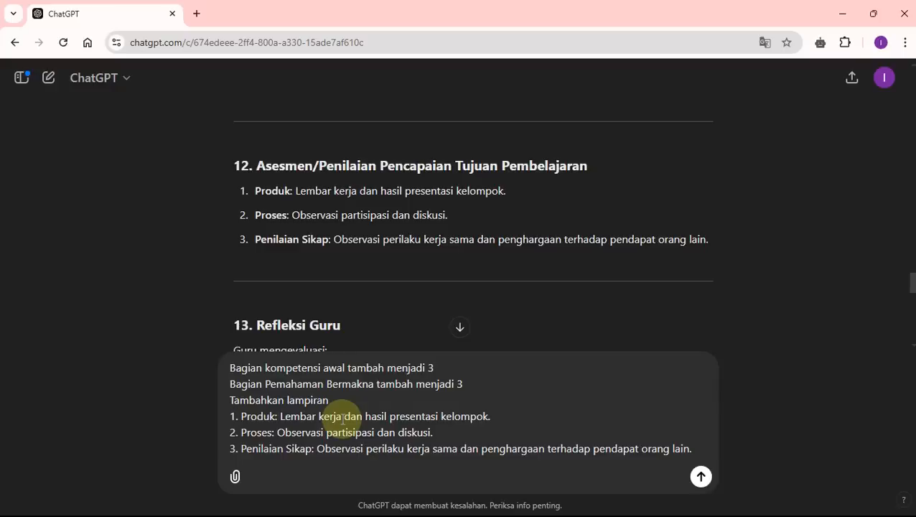
pyautogui.hotkey('shift', 'Return')
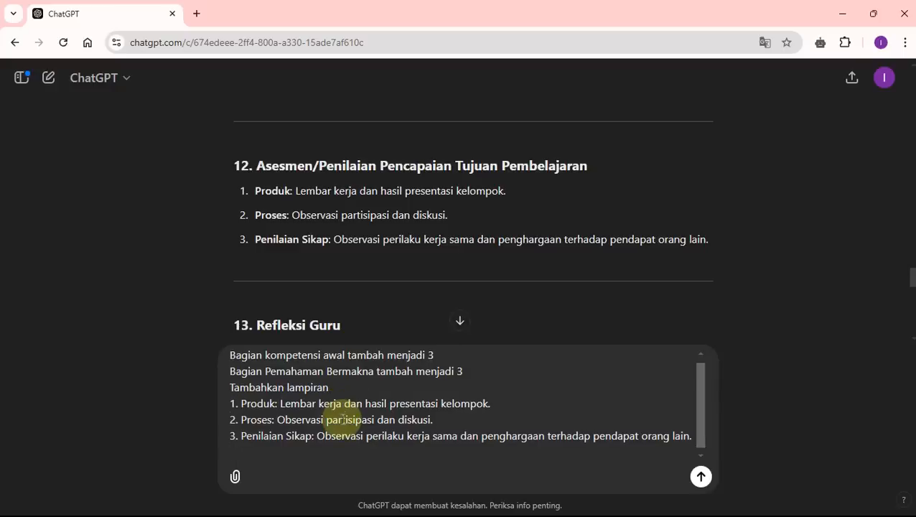
# Add the line "Tolong dijabarkan pada Kegiatan Remedial dan Kegiatan Pengayaan", taking the activity names from the section 14 and 15 headings.
pyautogui.scroll(-2, 357, 241)
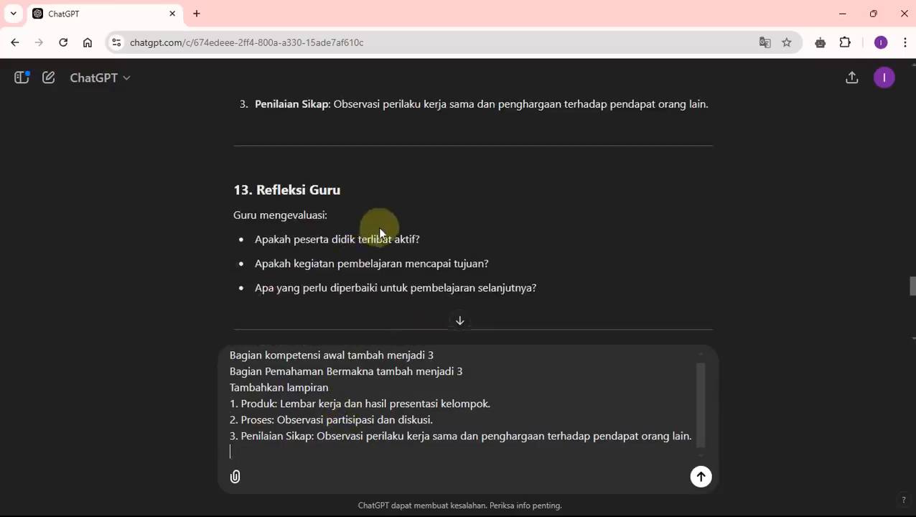
pyautogui.scroll(-1, 379, 231)
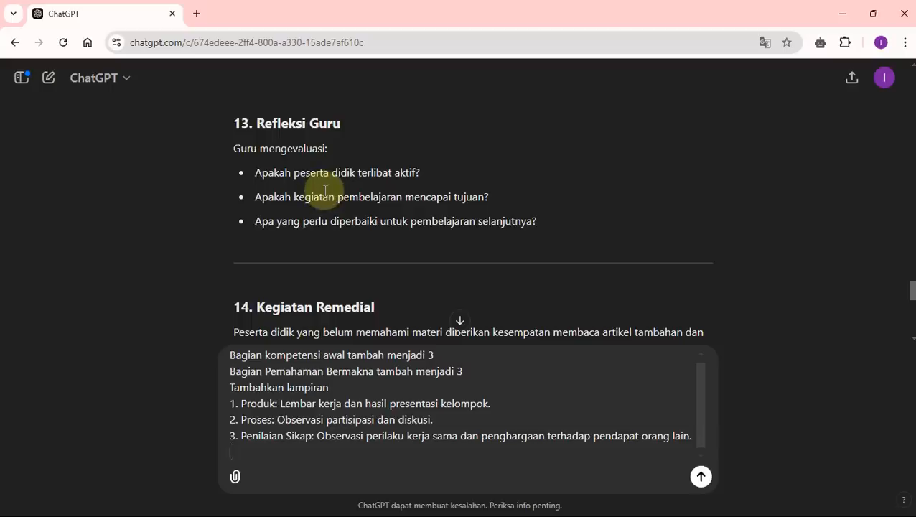
pyautogui.scroll(-3, 316, 178)
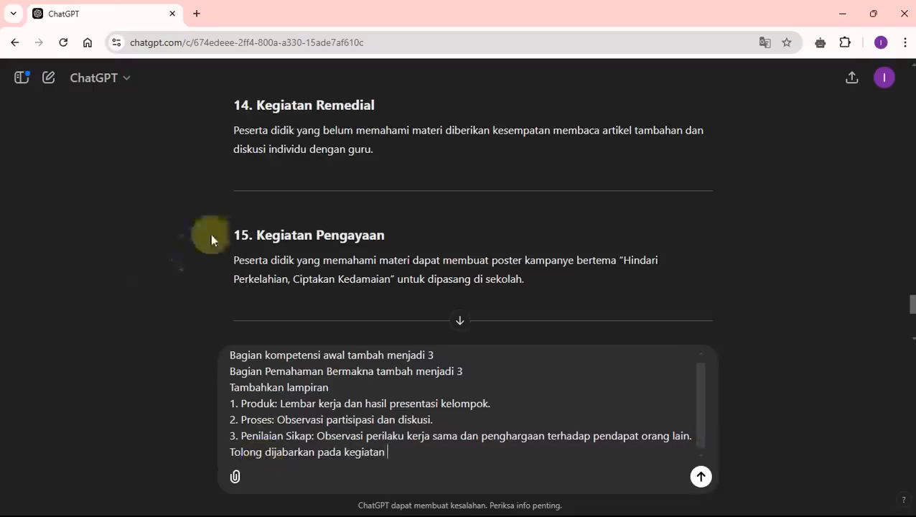
pyautogui.moveTo(258, 105); pyautogui.dragTo(312, 108)
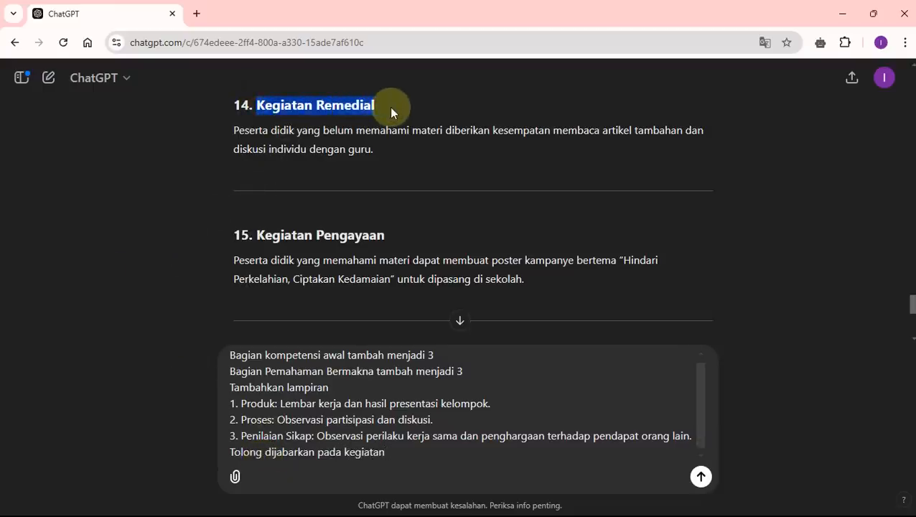
pyautogui.click(351, 450)
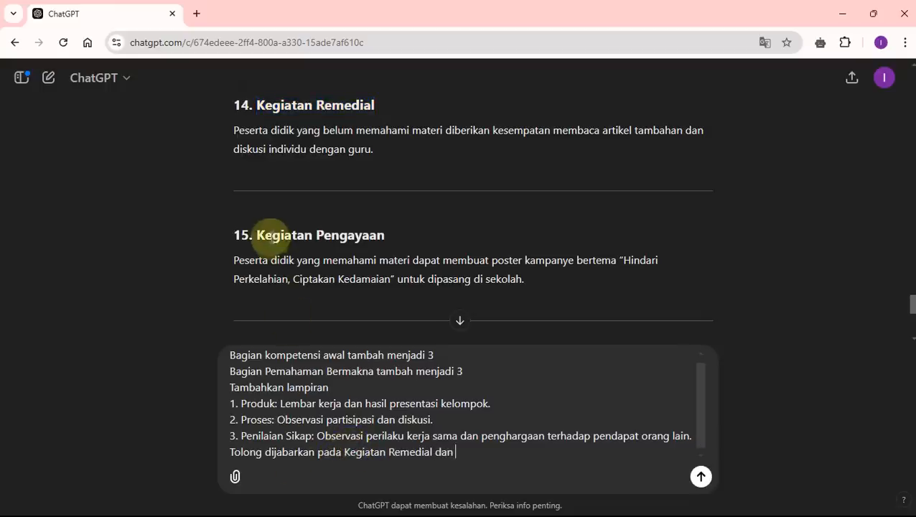
pyautogui.moveTo(259, 234); pyautogui.dragTo(395, 237)
pyautogui.click(467, 451)
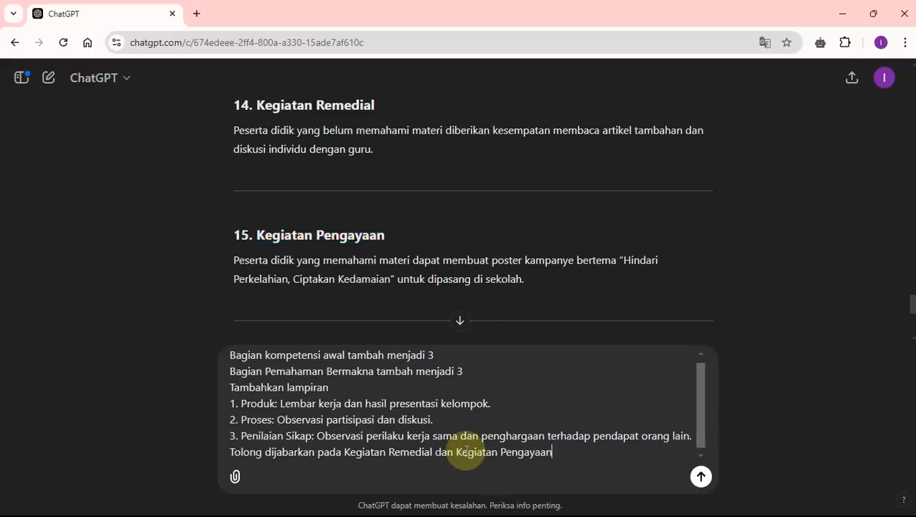
pyautogui.hotkey('shift', 'Return')
# Check the end of the module and the drafted requests, and submit the follow-up message.
pyautogui.scroll(-5, 437, 252)
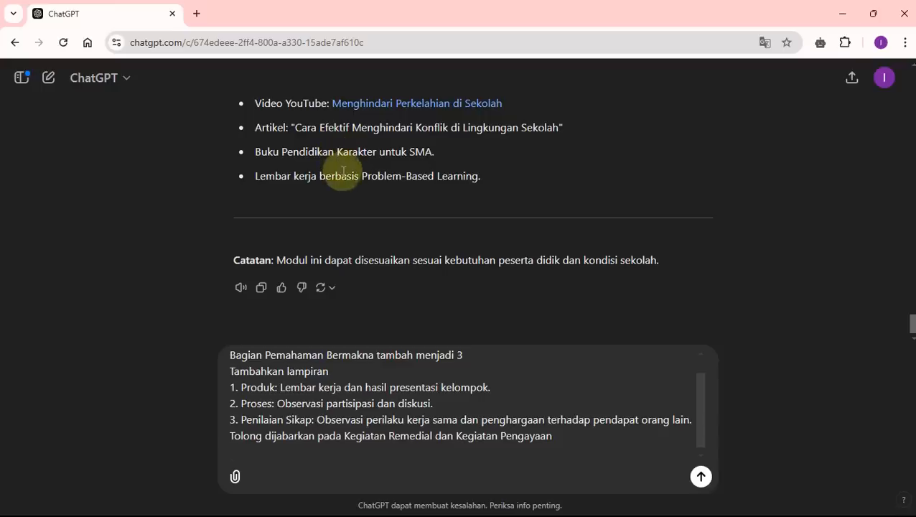
pyautogui.scroll(1, 311, 415)
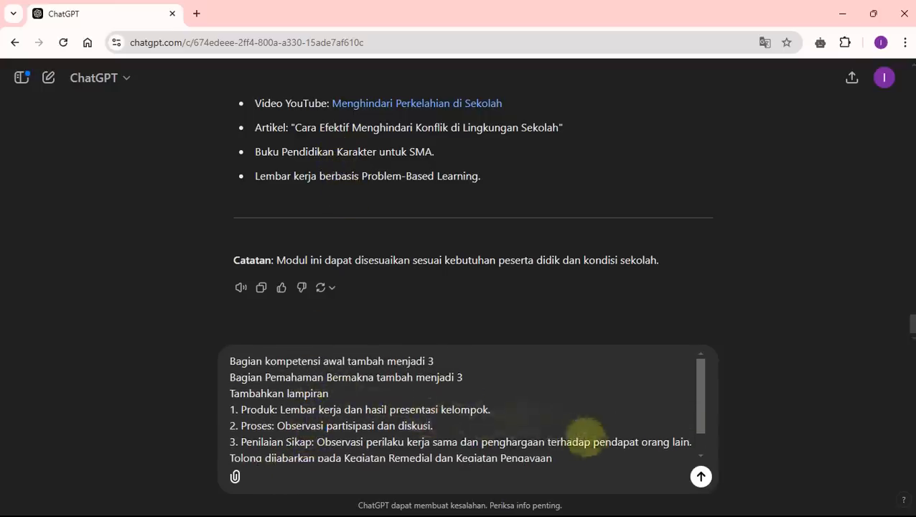
pyautogui.click(698, 476)
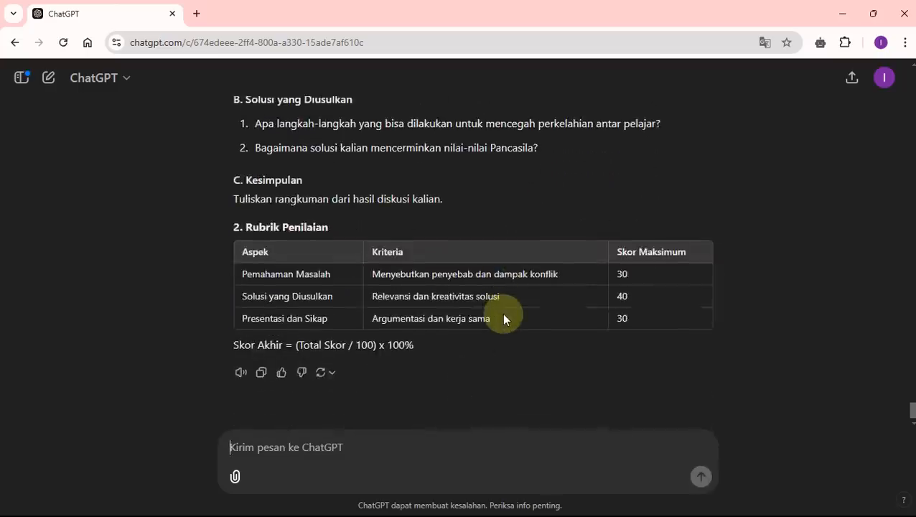
# Review ChatGPT's revised module from the attachments back up to its title and theme.
pyautogui.scroll(20, 503, 318)
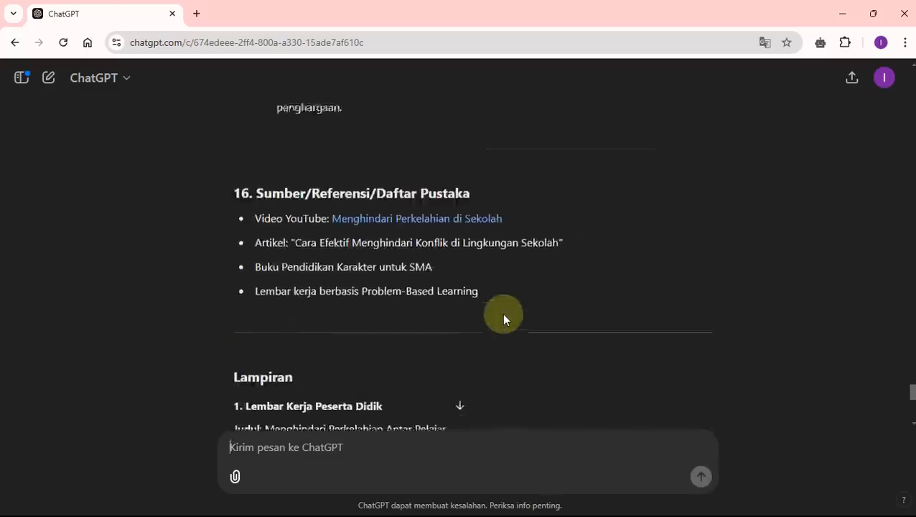
pyautogui.scroll(10, 504, 316)
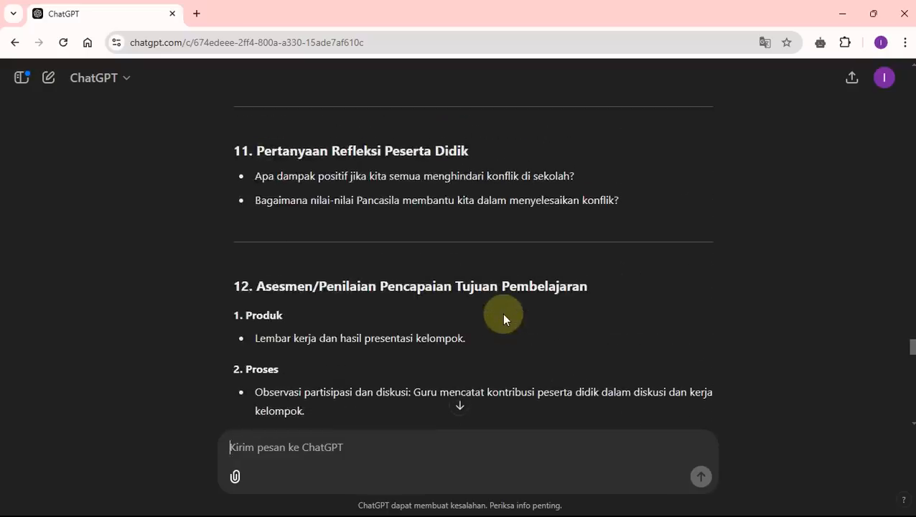
pyautogui.scroll(10, 504, 317)
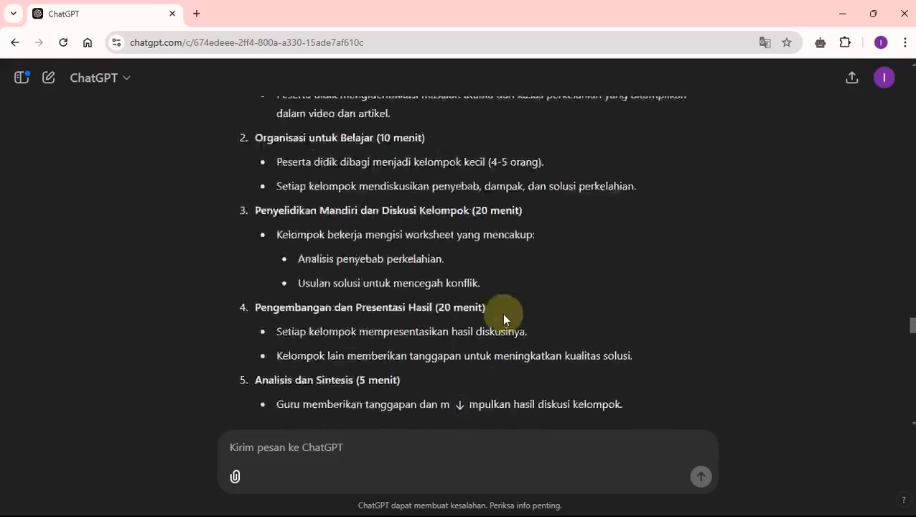
pyautogui.scroll(10, 503, 317)
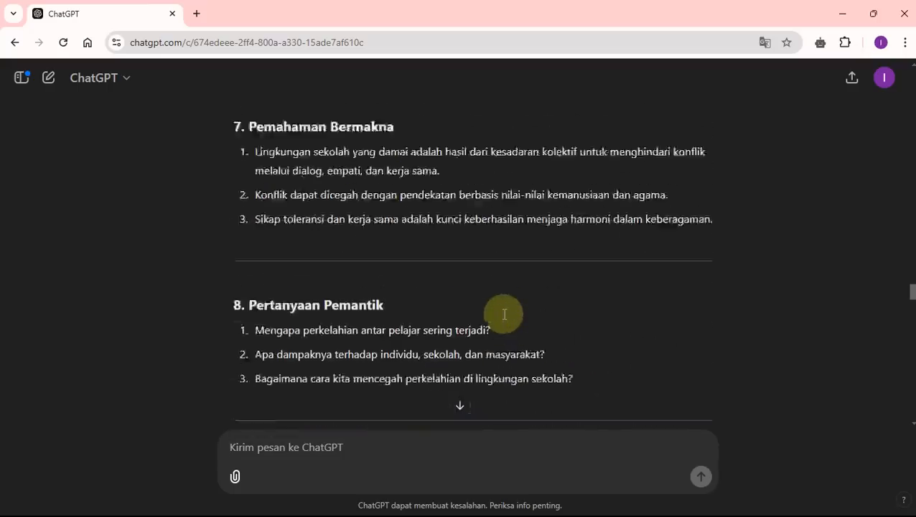
pyautogui.scroll(10, 504, 316)
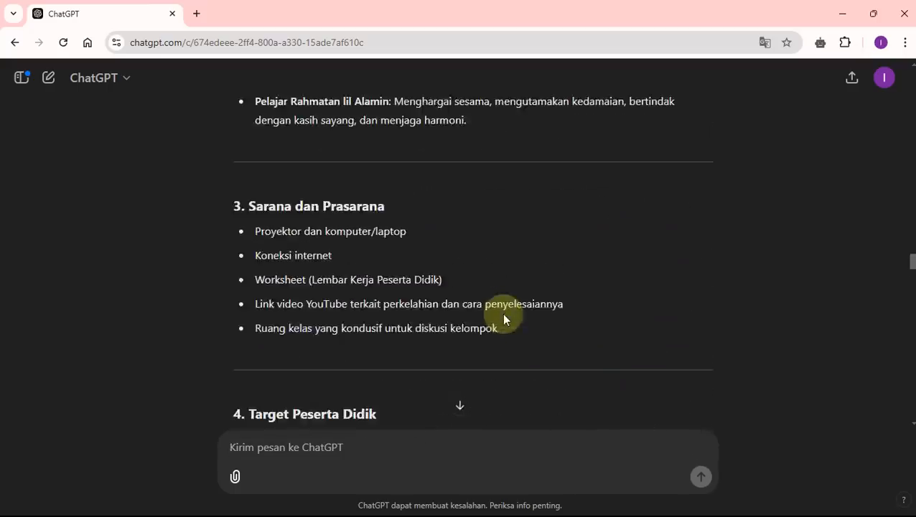
pyautogui.scroll(5, 504, 315)
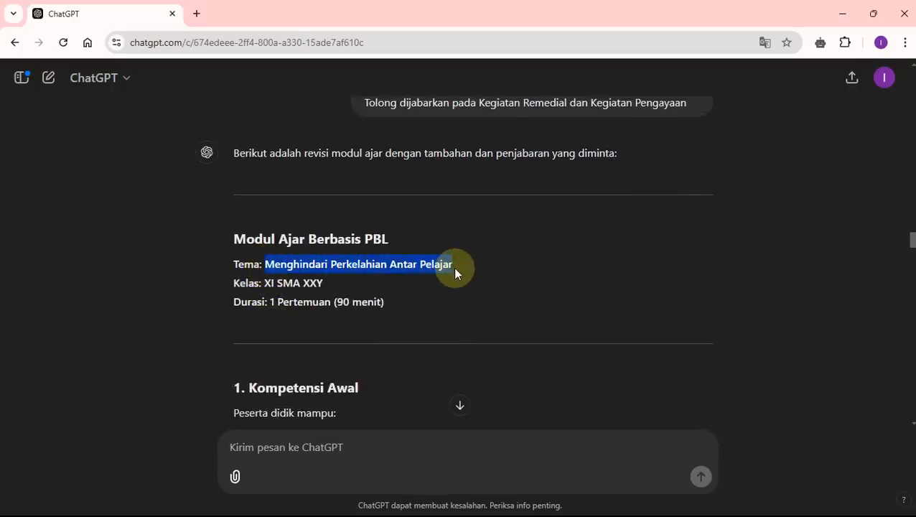
# Switch to the LK-6 document in Word and fill the Tema field with the copied theme "Menghindari Perkelahian Antar Pelajar".
pyautogui.hotkey('alt', 'Tab')
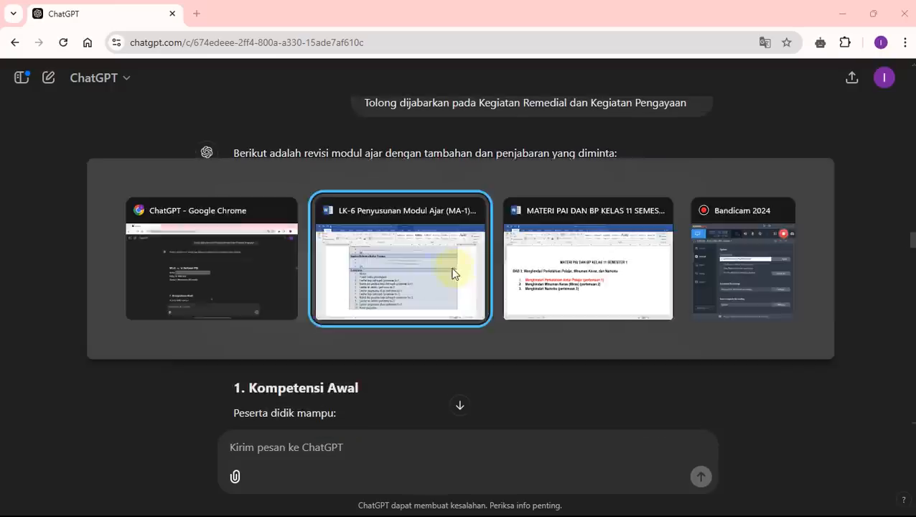
pyautogui.scroll(5, 444, 267)
pyautogui.scroll(20, 445, 267)
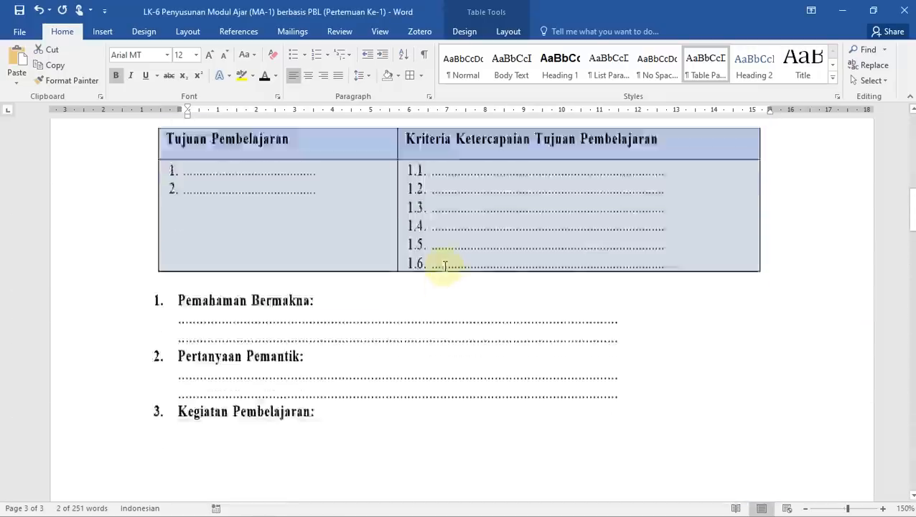
pyautogui.scroll(-3, 388, 263)
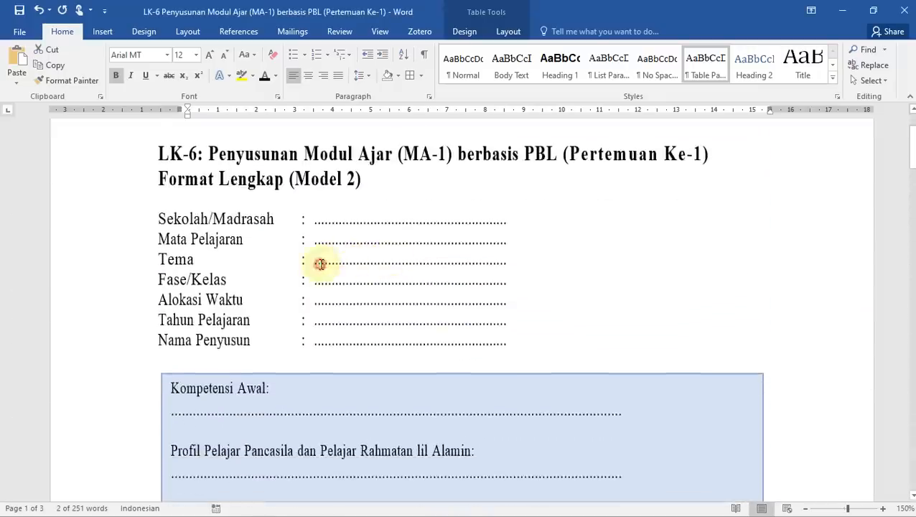
pyautogui.click(322, 256)
pyautogui.hotkey('shift', 'End')
pyautogui.write('Menghindari Perkelahian Antar Pelajar')
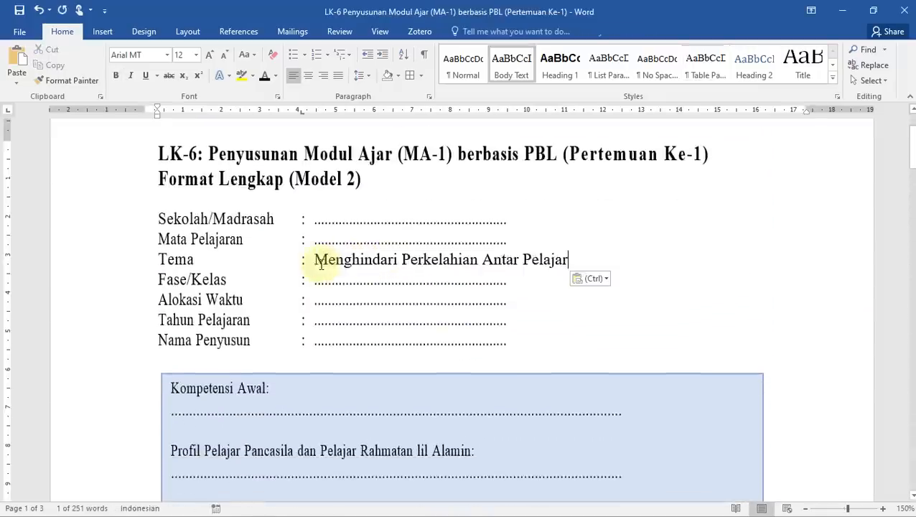
# Use the class line of the ChatGPT module to set Fase/Kelas to "F / XI" and Sekolah/Madrasah to "SMA XXY" in Word.
pyautogui.hotkey('alt', 'Tab')
pyautogui.moveTo(264, 284); pyautogui.dragTo(325, 286)
pyautogui.hotkey('alt', 'Tab')
pyautogui.click(316, 280)
pyautogui.write('XI SMA XXY')
pyautogui.write('F   /')
pyautogui.hotkey('ctrl', 'x')
pyautogui.hotkey('shift', 'End')
pyautogui.hotkey('ctrl', 'v')
# Fill Mata Pelajaran with "Pendidikan Agama Islam dan Budi Pekerti" and Alokasi Waktu with "2 x 35 menit".
pyautogui.click(315, 239)
pyautogui.hotkey('shift', 'End')
pyautogui.write('Pendidikan Agam')
pyautogui.press('Down')
pyautogui.press('Down')
pyautogui.press('Down')
pyautogui.hotkey('ctrl', 'shift', 'Left')
pyautogui.write('2')
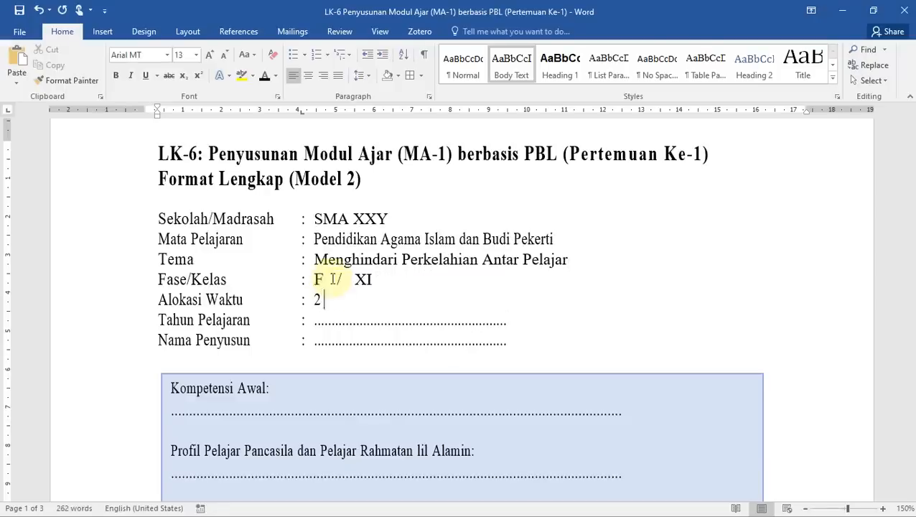
# Set Tahun Pelajaran to "2024/2025" and enter the author's full name in Nama Penyusun.
pyautogui.press('Down')
pyautogui.hotkey('ctrl', 'shift', 'Left')
pyautogui.write('2024/2025')
pyautogui.press('Down')
pyautogui.hotkey('ctrl', 'shift', 'Left')
pyautogui.write('Syarifatul Imama')
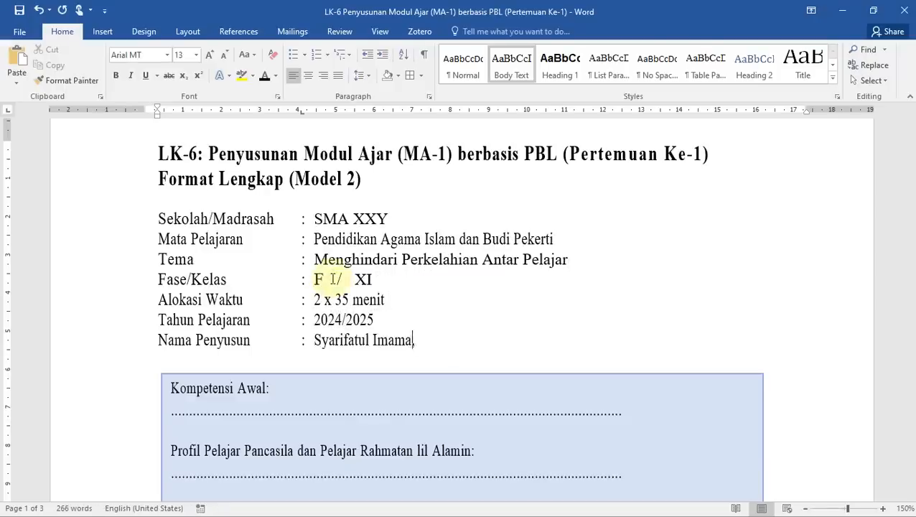
# Copy the Kompetensi Awal content from the ChatGPT module into the shaded box under the matching heading in Word.
pyautogui.hotkey('alt', 'Tab')
pyautogui.scroll(-3, 410, 340)
pyautogui.moveTo(233, 211); pyautogui.dragTo(611, 285)
pyautogui.hotkey('ctrl', 'c')
pyautogui.hotkey('alt', 'Tab')
pyautogui.click(265, 319)
pyautogui.rightClick(148, 340)
pyautogui.click(222, 213)
# Make the Kompetensi Awal heading bold and number its three competencies 1 to 3.
pyautogui.tripleClick(194, 288)
pyautogui.hotkey('ctrl', 'b')
pyautogui.moveTo(578, 386); pyautogui.dragTo(137, 338)
pyautogui.click(317, 54)
# Make the Profil Pelajar Pancasila dan Pelajar Rahmatan lil Alamin heading bold and paste the two profile descriptions from ChatGPT below it.
pyautogui.scroll(-2, 263, 268)
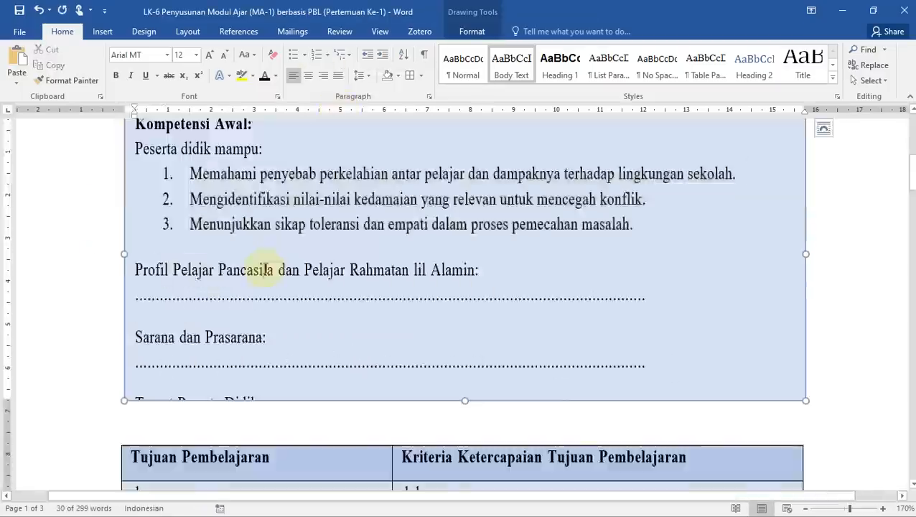
pyautogui.tripleClick(264, 269)
pyautogui.hotkey('ctrl', 'b')
pyautogui.hotkey('alt', 'Tab')
pyautogui.scroll(-3, 266, 269)
pyautogui.moveTo(255, 192); pyautogui.dragTo(466, 256)
pyautogui.rightClick(393, 211)
pyautogui.hotkey('alt', 'Tab')
pyautogui.click(241, 193)
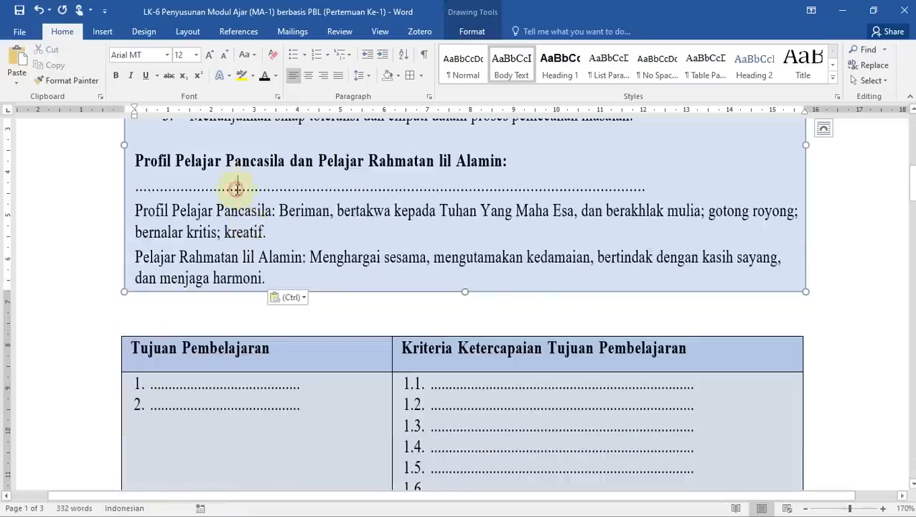
# Turn the profile section into a two-item bulleted list without its dotted placeholder, and extend the shaded box downward.
pyautogui.tripleClick(237, 188)
pyautogui.press('BackSpace')
pyautogui.moveTo(266, 253); pyautogui.dragTo(136, 186)
pyautogui.click(294, 56)
pyautogui.click(348, 325)
pyautogui.click(351, 276)
pyautogui.moveTo(466, 292); pyautogui.dragTo(470, 487)
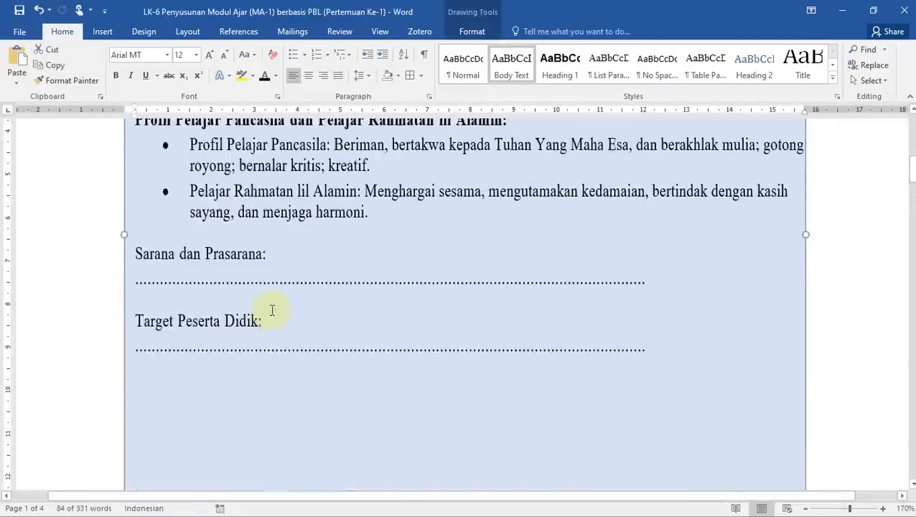
# Copy the five Sarana dan Prasarana items from ChatGPT into the matching section of the box in Word.
pyautogui.hotkey('alt', 'Tab')
pyautogui.scroll(-2, 274, 260)
pyautogui.moveTo(256, 231); pyautogui.dragTo(497, 328)
pyautogui.hotkey('ctrl', 'c')
pyautogui.hotkey('alt', 'Tab')
pyautogui.tripleClick(172, 281)
pyautogui.hotkey('ctrl', 'v')
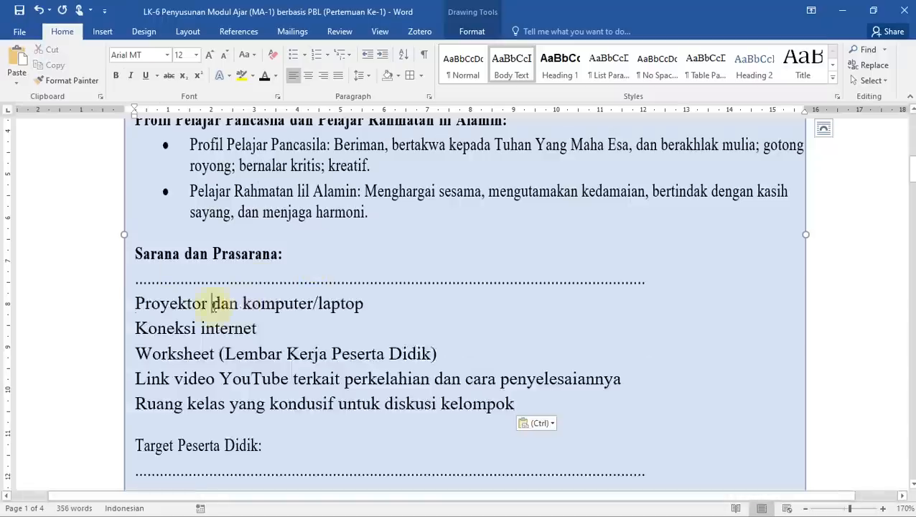
# Make the Target Peserta Didik heading bold and replace its dotted placeholder with the target description copied from ChatGPT.
pyautogui.tripleClick(215, 272)
pyautogui.hotkey('ctrl', 'b')
pyautogui.hotkey('alt', 'Tab')
pyautogui.moveTo(234, 305); pyautogui.dragTo(650, 307)
pyautogui.hotkey('alt', 'Tab')
pyautogui.tripleClick(253, 227)
pyautogui.hotkey('ctrl', 'v')
# Insert "yang berjumlah 28 siswa," after "Peserta didik kelas XI SMA" and make "28 siswa" bold.
pyautogui.click(292, 227)
pyautogui.scroll(1, 338, 293)
pyautogui.write('yang berjumlah 2')
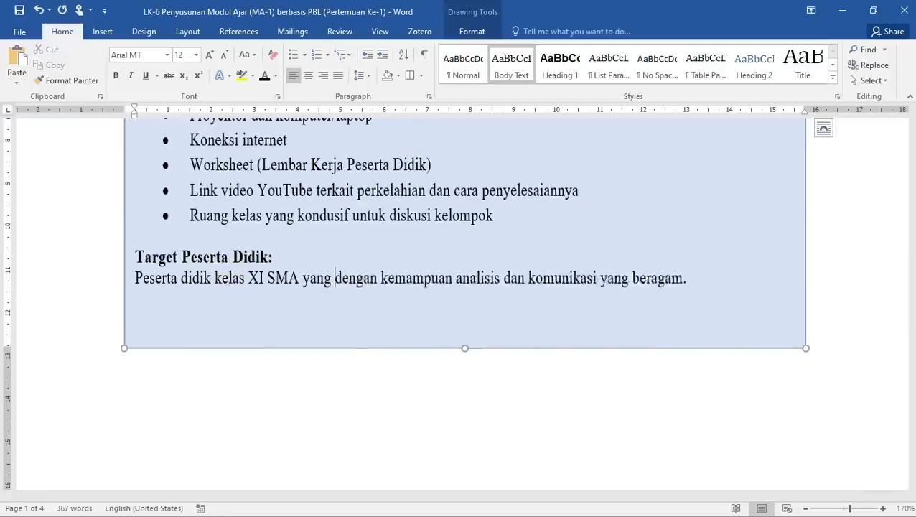
pyautogui.write('8 siswa,')
pyautogui.moveTo(450, 279); pyautogui.dragTo(399, 278)
pyautogui.hotkey('ctrl', 'b')
pyautogui.scroll(-5, 290, 190)
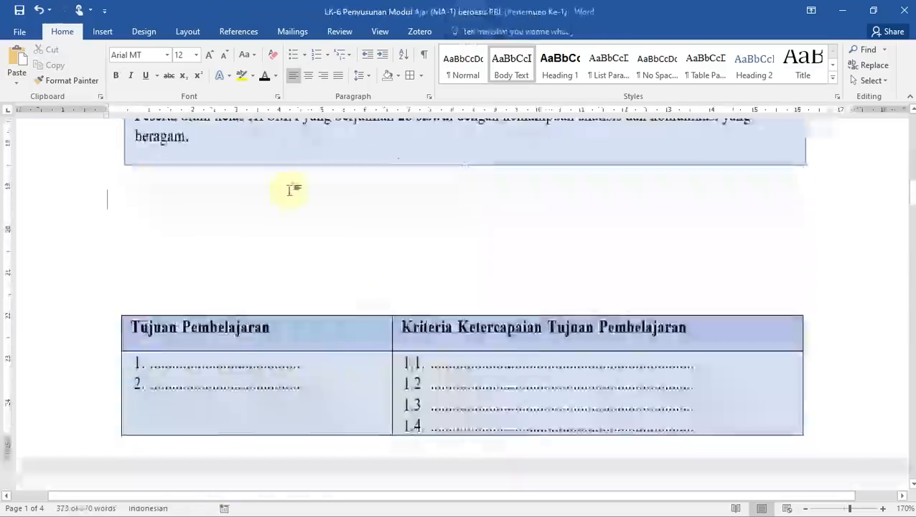
# Replace the dotted lines in the Tujuan Pembelajaran column with the learning objectives copied from ChatGPT.
pyautogui.hotkey('alt', 'Tab')
pyautogui.scroll(-2, 381, 242)
pyautogui.click(246, 214)
pyautogui.moveTo(234, 214); pyautogui.dragTo(571, 287)
pyautogui.hotkey('ctrl', 'c')
pyautogui.hotkey('alt', 'Tab')
pyautogui.click(302, 238)
pyautogui.press('Return')
pyautogui.hotkey('ctrl', 'v')
pyautogui.hotkey('shift', 'Up')
pyautogui.hotkey('shift', 'Up')
pyautogui.hotkey('shift', 'Up')
pyautogui.hotkey('shift', 'Up')
pyautogui.hotkey('shift', 'Up')
pyautogui.hotkey('shift', 'Up')
pyautogui.hotkey('shift', 'Up')
pyautogui.hotkey('shift', 'Up')
pyautogui.hotkey('shift', 'Up')
pyautogui.hotkey('shift', 'Up')
pyautogui.hotkey('shift', 'Up')
pyautogui.hotkey('ctrl', 'v')
pyautogui.press('BackSpace')
pyautogui.scroll(2, 265, 256)
# Replace the dotted lines in the Kriteria Ketercapaian Tujuan Pembelajaran column with the criteria copied from ChatGPT.
pyautogui.hotkey('alt', 'Tab')
pyautogui.scroll(-3, 430, 245)
pyautogui.moveTo(254, 196); pyautogui.dragTo(662, 245)
pyautogui.hotkey('ctrl', 'c')
pyautogui.hotkey('alt', 'Tab')
pyautogui.click(476, 263)
pyautogui.hotkey('ctrl', 'v')
pyautogui.hotkey('shift', 'Up')
pyautogui.hotkey('shift', 'Up')
pyautogui.hotkey('shift', 'Up')
pyautogui.hotkey('shift', 'Up')
pyautogui.hotkey('shift', 'Up')
pyautogui.hotkey('shift', 'Up')
pyautogui.hotkey('ctrl', 'v')
pyautogui.press('Delete')
pyautogui.press('Delete')
pyautogui.press('Delete')
pyautogui.press('Delete')
pyautogui.press('Delete')
pyautogui.press('Delete')
# Adjust the column widths of the Tujuan Pembelajaran and Kriteria Ketercapaian table.
pyautogui.scroll(1, 540, 292)
pyautogui.moveTo(389, 110); pyautogui.dragTo(441, 110)
pyautogui.moveTo(883, 107); pyautogui.dragTo(838, 108)
# Copy the three Pemahaman Bermakna statements from ChatGPT under their heading in Word and delete the placeholder lines.
pyautogui.scroll(-8, 359, 370)
pyautogui.hotkey('alt', 'Tab')
pyautogui.moveTo(255, 287); pyautogui.dragTo(727, 359)
pyautogui.hotkey('ctrl', 'c')
pyautogui.hotkey('alt', 'Tab')
pyautogui.click(668, 231)
pyautogui.press('Return')
pyautogui.hotkey('ctrl', 'v')
pyautogui.hotkey('shift', 'Up')
pyautogui.hotkey('shift', 'Up')
pyautogui.hotkey('shift', 'Up')
pyautogui.hotkey('shift', 'Up')
pyautogui.hotkey('shift', 'Up')
pyautogui.hotkey('shift', 'Home')
pyautogui.press('Delete')
# Number the three Pemahaman Bermakna statements 1 to 3 and add a blank line below them.
pyautogui.hotkey('shift', 'Down')
pyautogui.hotkey('shift', 'Down')
pyautogui.hotkey('shift', 'Down')
pyautogui.hotkey('shift', 'End')
pyautogui.click(316, 55)
pyautogui.press('Right')
pyautogui.press('Return')
# Copy the three Pertanyaan Pemantik questions from ChatGPT under their heading as a numbered list and delete the leftover placeholder text.
pyautogui.hotkey('alt', 'Tab')
pyautogui.moveTo(254, 263); pyautogui.dragTo(575, 313)
pyautogui.hotkey('ctrl', 'c')
pyautogui.hotkey('alt', 'Tab')
pyautogui.click(678, 371)
pyautogui.hotkey('ctrl', 'v')
pyautogui.click(327, 55)
pyautogui.click(340, 100)
pyautogui.moveTo(126, 347); pyautogui.dragTo(655, 369)
pyautogui.press('Delete')
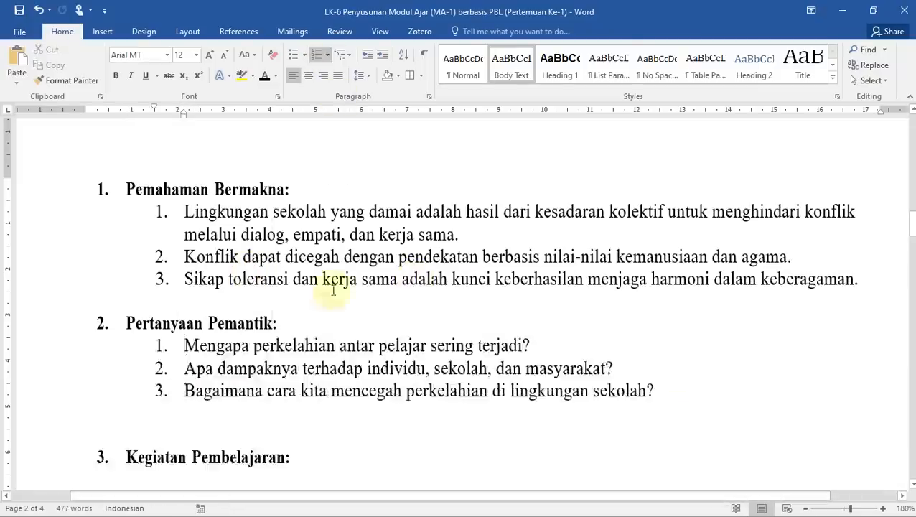
# Remove the extra blank line above the Kegiatan Pembelajaran heading.
pyautogui.scroll(-3, 334, 291)
pyautogui.click(274, 272)
pyautogui.press('Delete')
pyautogui.scroll(-6, 248, 272)
pyautogui.click(234, 205)
pyautogui.hotkey('ctrl', 'v')
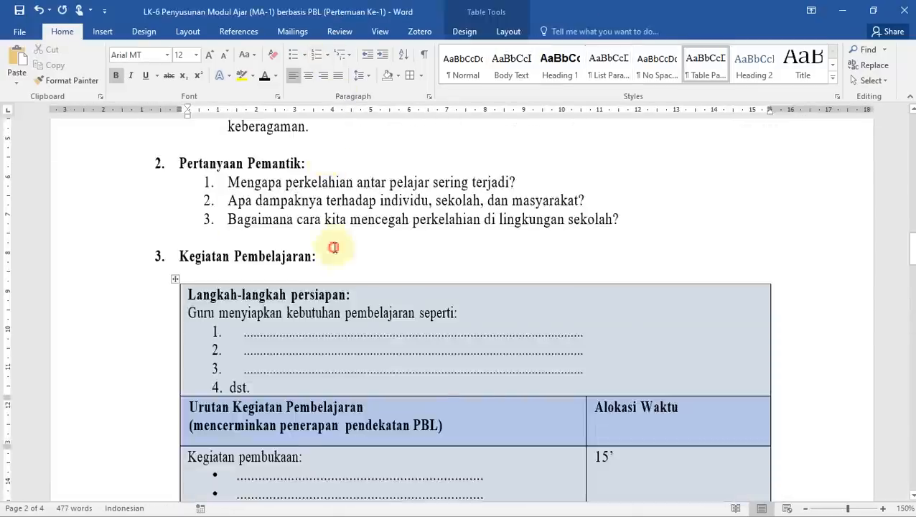
pyautogui.scroll(10, 362, 239)
# Replace the placeholder items under Langkah-langkah persiapan with the three preparation items copied from ChatGPT, lettered a to c.
pyautogui.scroll(-12, 362, 239)
pyautogui.hotkey('alt', 'Tab')
pyautogui.moveTo(256, 245); pyautogui.dragTo(613, 295)
pyautogui.hotkey('ctrl', 'c')
pyautogui.hotkey('alt', 'Tab')
pyautogui.moveTo(213, 234); pyautogui.dragTo(250, 291)
pyautogui.hotkey('ctrl', 'v')
pyautogui.moveTo(625, 273); pyautogui.dragTo(215, 234)
pyautogui.click(328, 56)
pyautogui.click(336, 115)
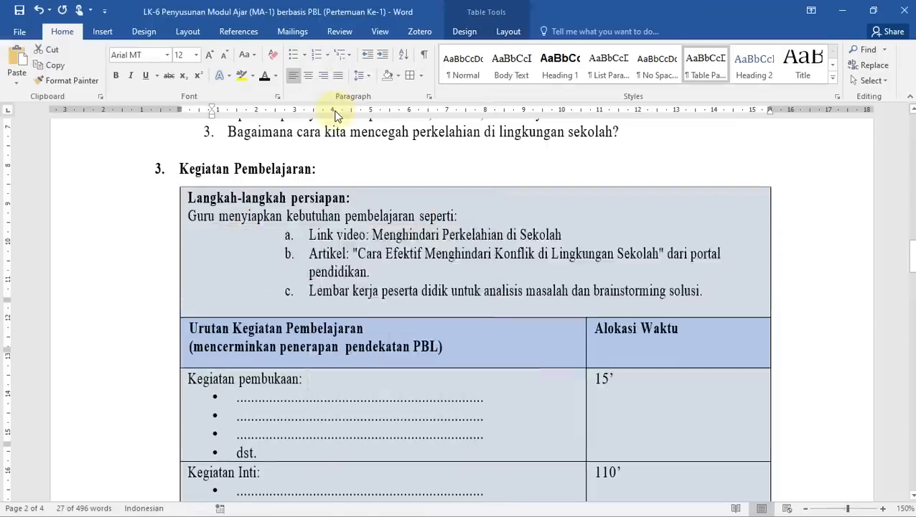
# Copy the video's link address from ChatGPT, paste it in parentheses after "Menghindari Perkelahian di Sekolah", and align item a with the other items.
pyautogui.hotkey('alt', 'Tab')
pyautogui.rightClick(450, 248)
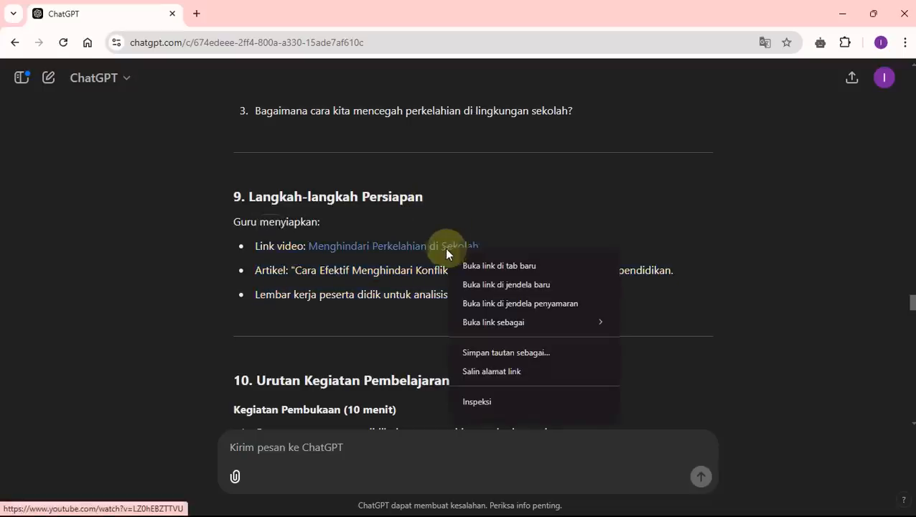
pyautogui.click(406, 273)
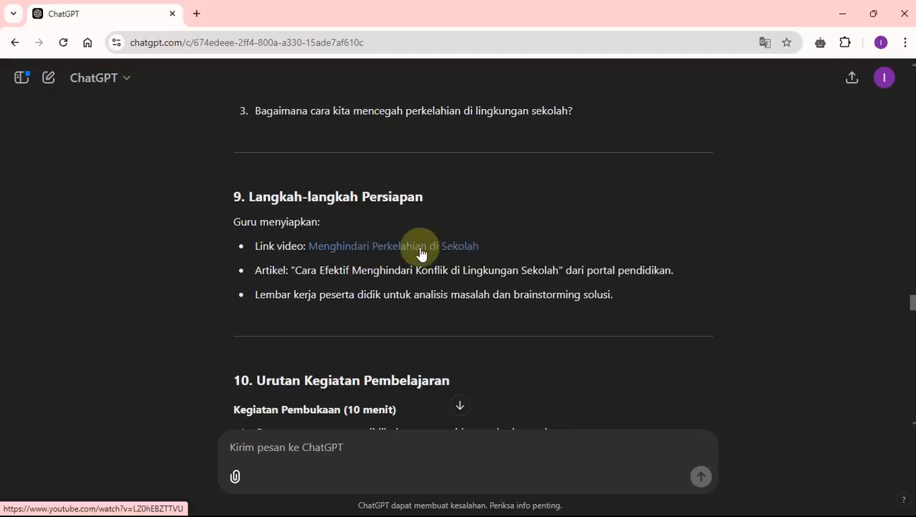
pyautogui.rightClick(422, 252)
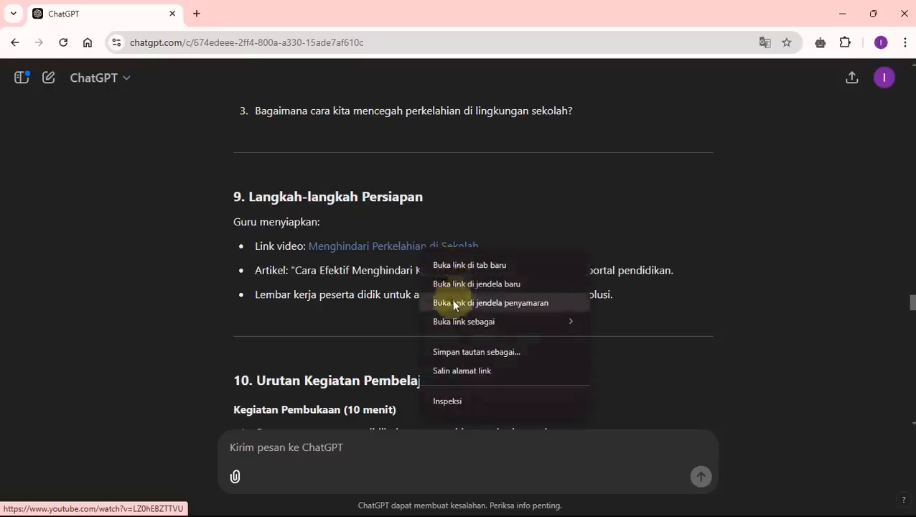
pyautogui.click(462, 370)
pyautogui.hotkey('alt', 'Tab')
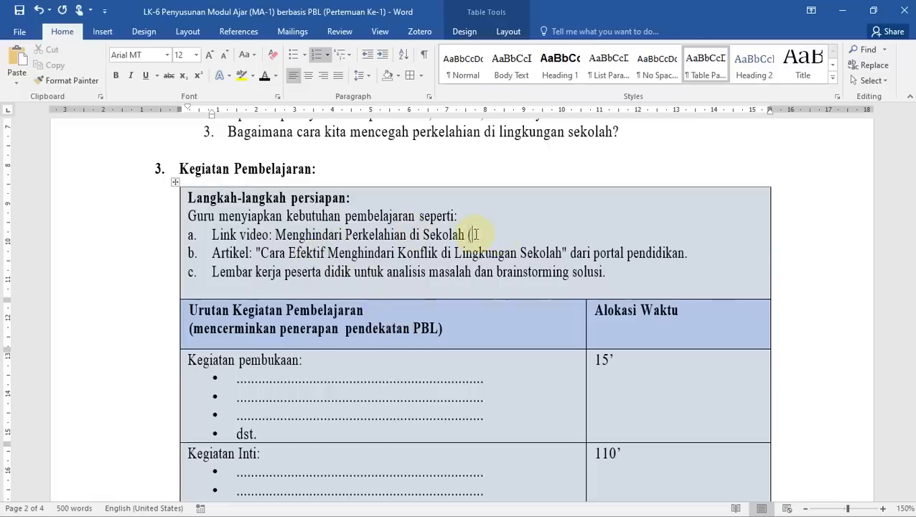
pyautogui.rightClick(490, 237)
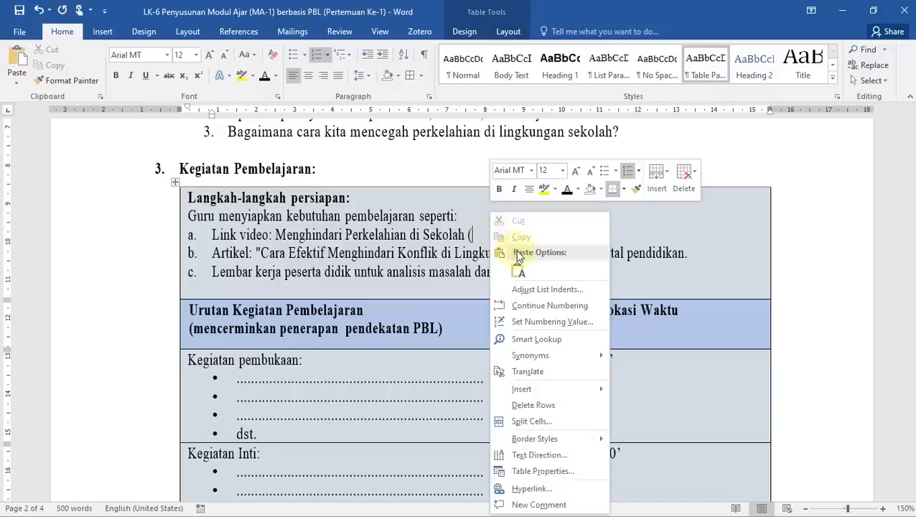
pyautogui.click(518, 268)
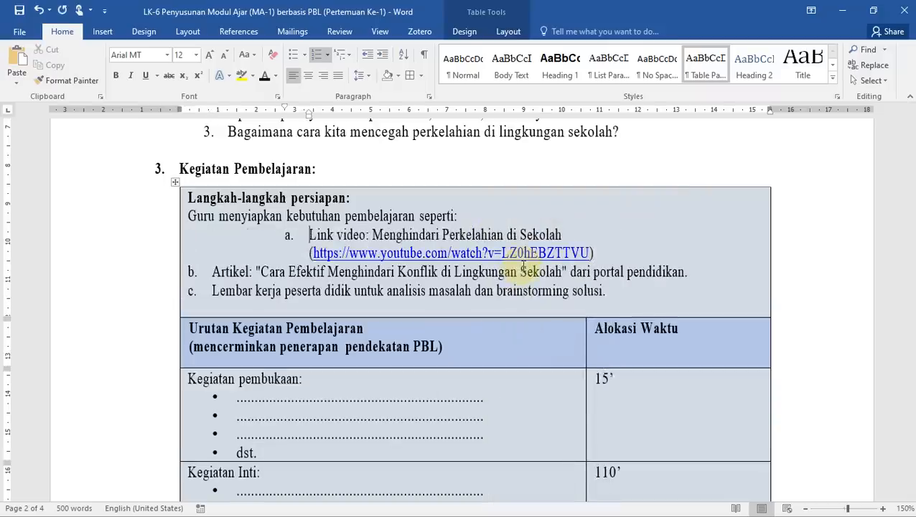
pyautogui.hotkey('shift', 'Tab')
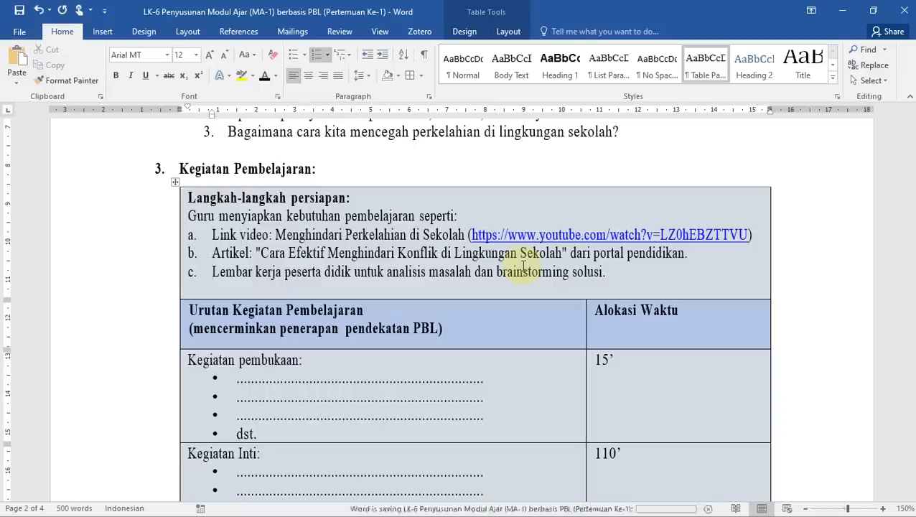
# Replace the dotted bullets under Kegiatan pembukaan with the opening activities copied from ChatGPT.
pyautogui.scroll(-2, 507, 308)
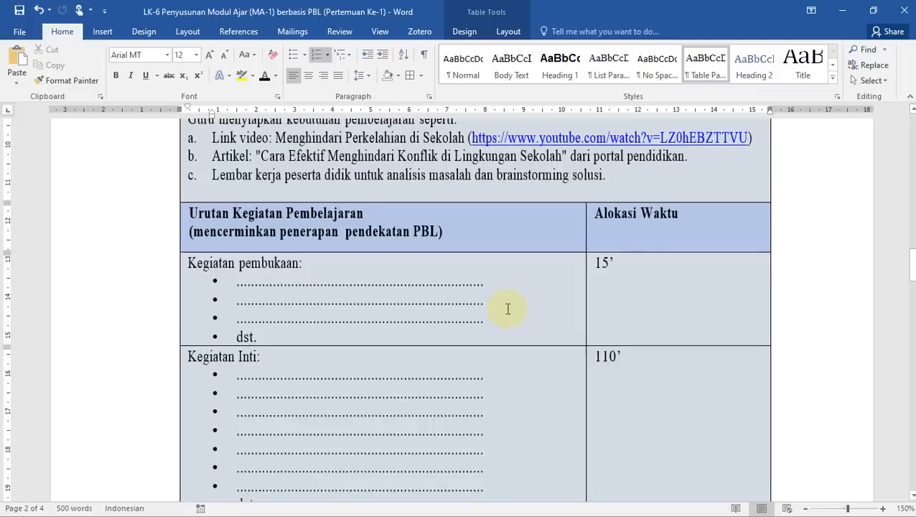
pyautogui.scroll(2, 508, 309)
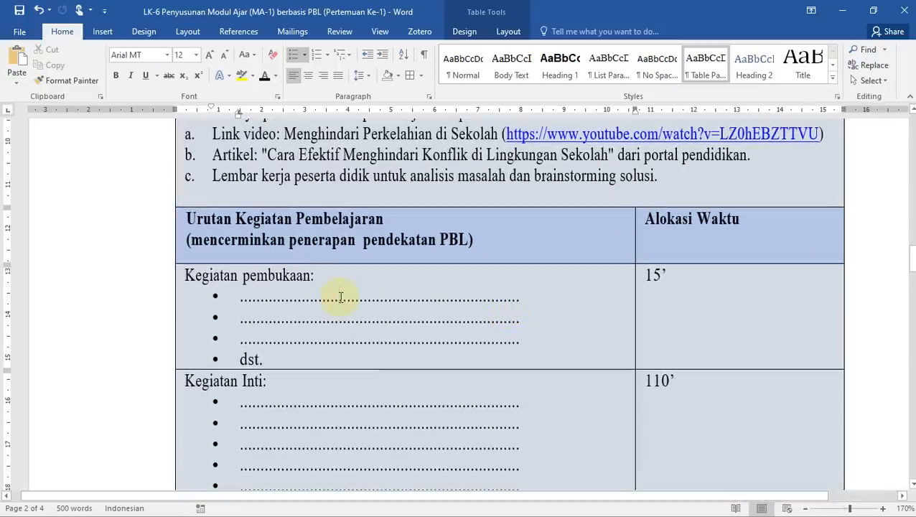
pyautogui.hotkey('alt', 'Tab')
pyautogui.scroll(-3, 347, 295)
pyautogui.hotkey('alt', 'Tab')
pyautogui.press('Delete')
pyautogui.moveTo(240, 318); pyautogui.dragTo(330, 443)
pyautogui.hotkey('ctrl', 'v')
pyautogui.moveTo(240, 297); pyautogui.dragTo(519, 297)
pyautogui.press('Delete')
# Add an empty line after the last opening activity in the Kegiatan pembukaan cell.
pyautogui.scroll(-2, 622, 410)
pyautogui.click(252, 187)
pyautogui.moveTo(264, 231); pyautogui.dragTo(239, 376)
pyautogui.scroll(2, 431, 323)
pyautogui.click(616, 292)
pyautogui.press('Return')
# Replace the dotted bullets under Kegiatan Inti with the core activities copied from ChatGPT.
pyautogui.hotkey('alt', 'Tab')
pyautogui.moveTo(255, 133); pyautogui.dragTo(575, 318)
pyautogui.hotkey('ctrl', 'c')
pyautogui.hotkey('alt', 'Tab')
pyautogui.moveTo(240, 213); pyautogui.dragTo(264, 340)
pyautogui.press('Delete')
pyautogui.hotkey('ctrl', 'v')
pyautogui.moveTo(402, 442); pyautogui.dragTo(245, 150)
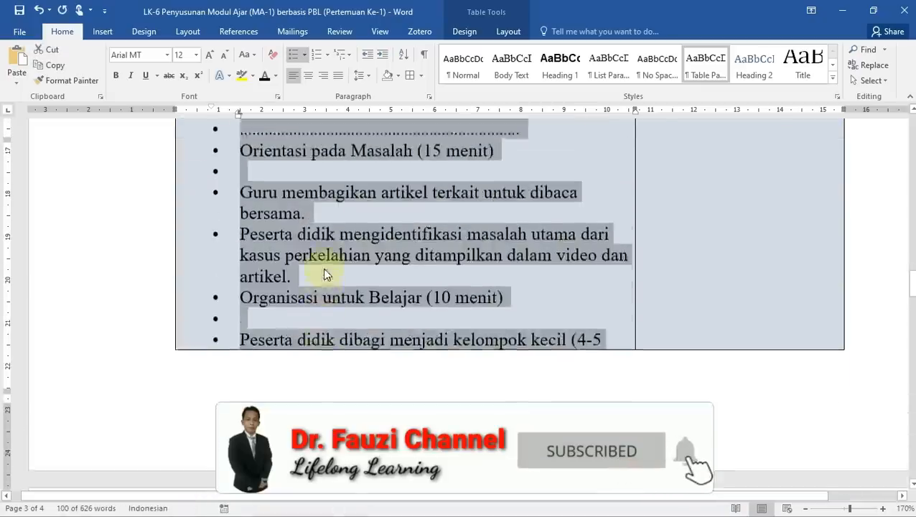
# Delete the leftover dotted line and turn "Orientasi pada Masalah (15 menit)" into a bold subheading without a bullet.
pyautogui.press('Delete')
pyautogui.press('Delete')
pyautogui.press('BackSpace')
pyautogui.press('BackSpace')
pyautogui.press('Tab')
pyautogui.hotkey('shift', 'End')
pyautogui.hotkey('ctrl', 'b')
pyautogui.press('Delete')
pyautogui.press('BackSpace')
pyautogui.hotkey('shift', 'End')
pyautogui.hotkey('ctrl', 'z')
pyautogui.hotkey('ctrl', 'z')
pyautogui.hotkey('ctrl', 'z')
# Turn "Organisasi untuk Belajar (10 menit)" into a bold subheading without a bullet and remove the empty bullet beside it.
pyautogui.press('Down')
pyautogui.press('Down')
pyautogui.press('Down')
pyautogui.press('Down')
pyautogui.press('BackSpace')
pyautogui.press('BackSpace')
pyautogui.hotkey('shift', 'End')
pyautogui.hotkey('ctrl', 'b')
# Turn "Penyelidikan Mandiri dan Diskusi Kelompok (20 menit)" under Kegiatan Inti into a bold subheading without a bullet.
pyautogui.press('BackSpace')
pyautogui.press('BackSpace')
pyautogui.press('BackSpace')
pyautogui.press('BackSpace')
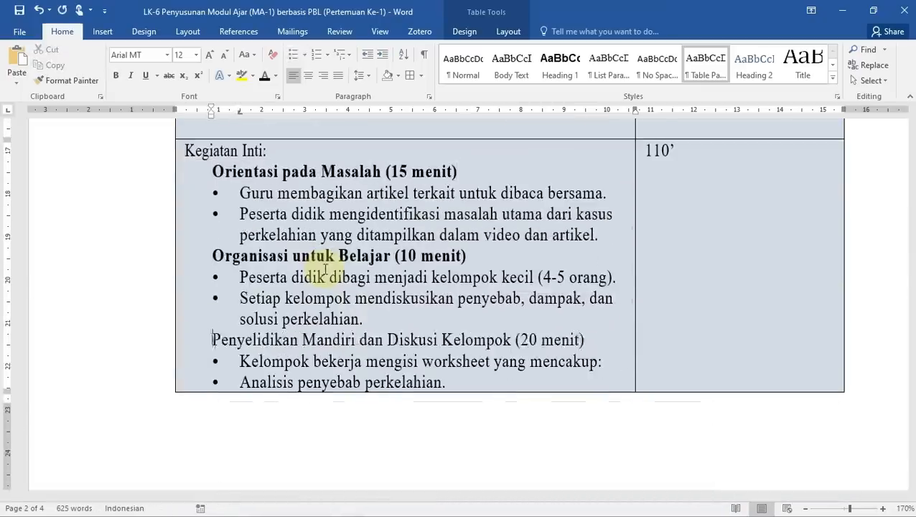
pyautogui.hotkey('shift', 'End')
pyautogui.hotkey('ctrl', 'b')
# Turn "Pengembangan dan Presentasi Hasil (20 menit)" and "Analisis dan Sintesis (5 menit)" into bold subheadings without bullets.
pyautogui.press('Down')
pyautogui.press('Down')
pyautogui.press('Down')
pyautogui.press('Down')
pyautogui.press('BackSpace')
pyautogui.press('BackSpace')
pyautogui.hotkey('shift', 'End')
pyautogui.hotkey('ctrl', 'b')
pyautogui.hotkey('shift', 'End')
pyautogui.hotkey('ctrl', 'b')
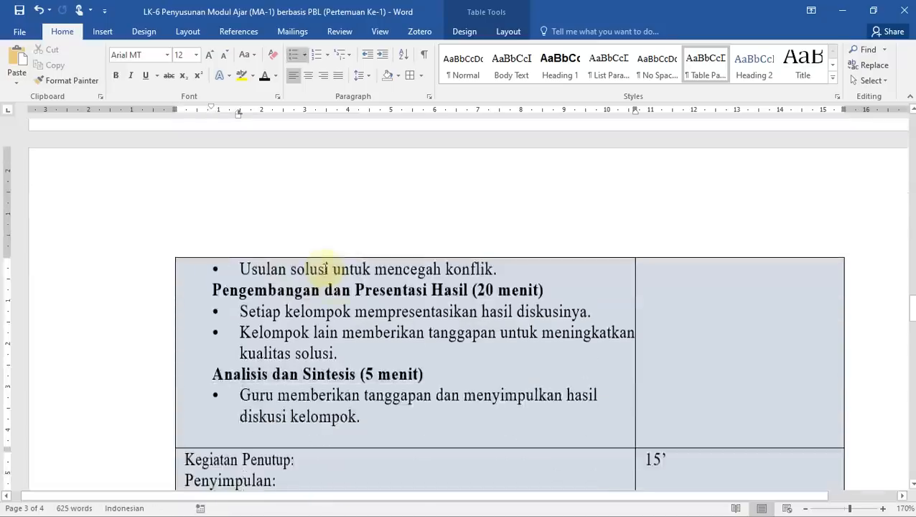
# Replace the placeholder text under Kegiatan Penutup with the closing activities copied from ChatGPT.
pyautogui.scroll(-4, 325, 268)
pyautogui.hotkey('alt', 'Tab')
pyautogui.moveTo(256, 262); pyautogui.dragTo(638, 346)
pyautogui.hotkey('ctrl', 'c')
pyautogui.hotkey('alt', 'Tab')
pyautogui.moveTo(185, 318); pyautogui.dragTo(265, 380)
pyautogui.hotkey('ctrl', 'v')
# Tidy the closing activities under Kegiatan Penutup as bulleted text and delete the leftover lines around them.
pyautogui.moveTo(241, 276); pyautogui.dragTo(457, 402)
pyautogui.press('Left')
pyautogui.press('Delete')
pyautogui.press('Delete')
pyautogui.press('Delete')
pyautogui.press('Down')
pyautogui.press('Down')
pyautogui.hotkey('shift', 'Down')
pyautogui.hotkey('shift', 'Down')
pyautogui.hotkey('shift', 'End')
pyautogui.click(328, 54)
pyautogui.click(356, 115)
pyautogui.press('Down')
pyautogui.hotkey('shift', 'Down')
pyautogui.hotkey('shift', 'End')
pyautogui.press('Left')
pyautogui.press('Delete')
pyautogui.press('Delete')
pyautogui.press('Delete')
# Fill the first Pertanyaan refleksi row with "Apa dampak positif jika kita semua menghindari konflik di sekolah?" from ChatGPT, without its copied formatting.
pyautogui.scroll(-4, 361, 257)
pyautogui.click(361, 257)
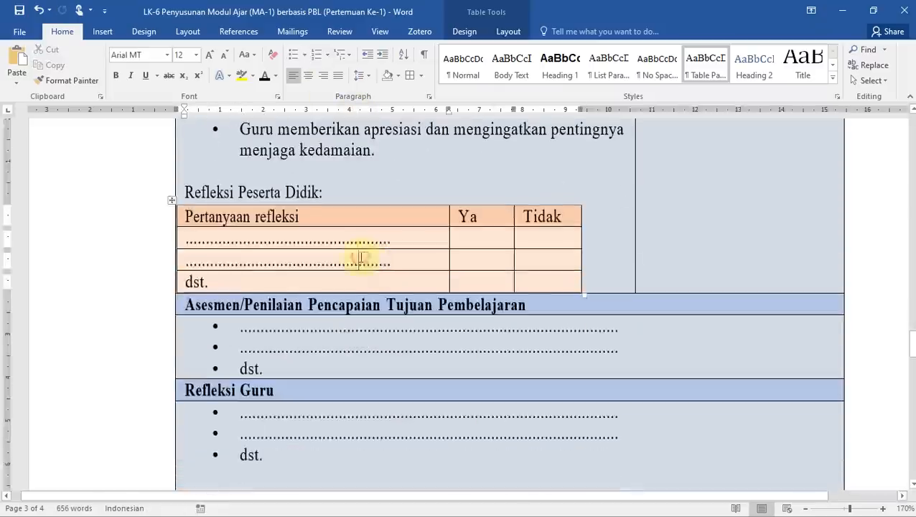
pyautogui.hotkey('alt', 'Tab')
pyautogui.moveTo(225, 239); pyautogui.dragTo(572, 240)
pyautogui.hotkey('ctrl', 'c')
pyautogui.hotkey('alt', 'Tab')
pyautogui.tripleClick(409, 239)
pyautogui.hotkey('ctrl', 'v')
pyautogui.tripleClick(286, 244)
pyautogui.hotkey('ctrl', 'space')
# Copy "Bagaimana nilai-nilai Pancasila membantu kita dalam menyelesaikan konflik?" from ChatGPT into the second reflection row and clear "dst." from the last row.
pyautogui.hotkey('alt', 'Tab')
pyautogui.moveTo(255, 268); pyautogui.dragTo(619, 268)
pyautogui.hotkey('ctrl', 'c')
pyautogui.hotkey('alt', 'Tab')
pyautogui.tripleClick(282, 284)
pyautogui.hotkey('ctrl', 'v')
pyautogui.press('BackSpace')
pyautogui.press('BackSpace')
pyautogui.press('BackSpace')
pyautogui.press('BackSpace')
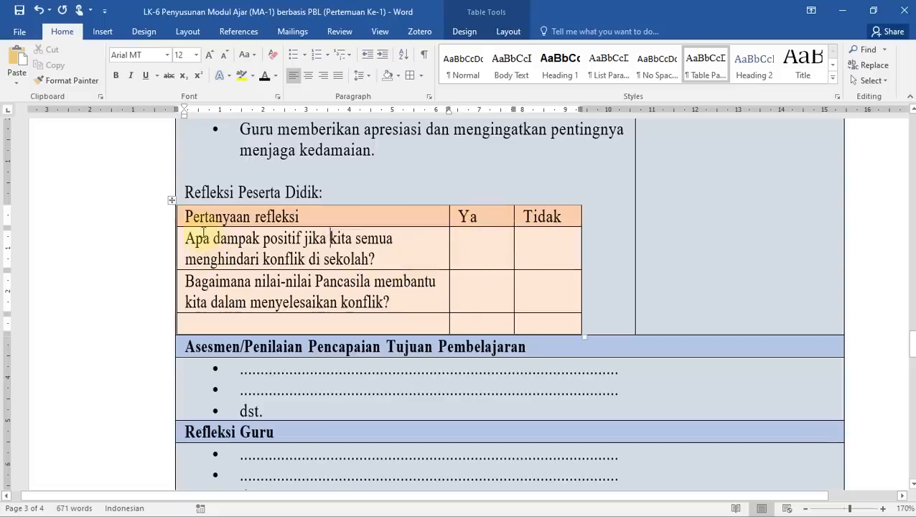
# Insert "Apakah kalian setuju," at the start of the first reflection question.
pyautogui.click(317, 194)
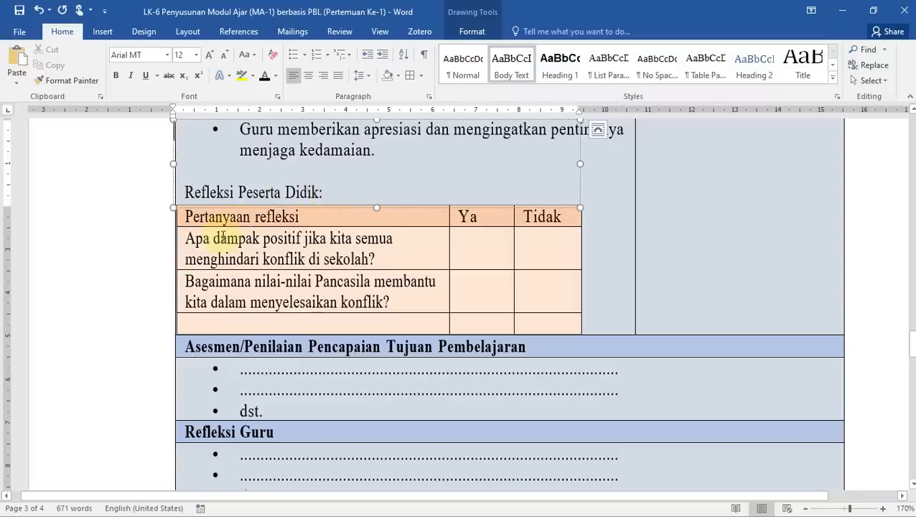
pyautogui.click(259, 240)
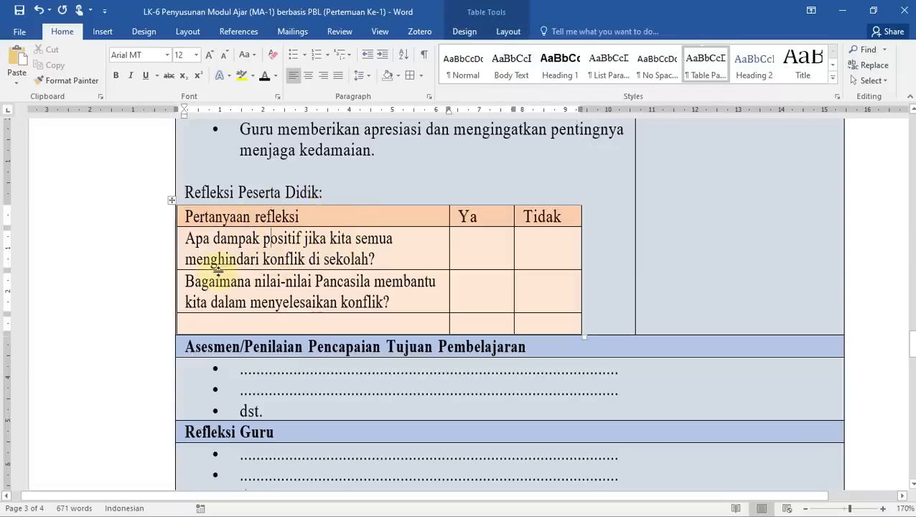
pyautogui.click(402, 259)
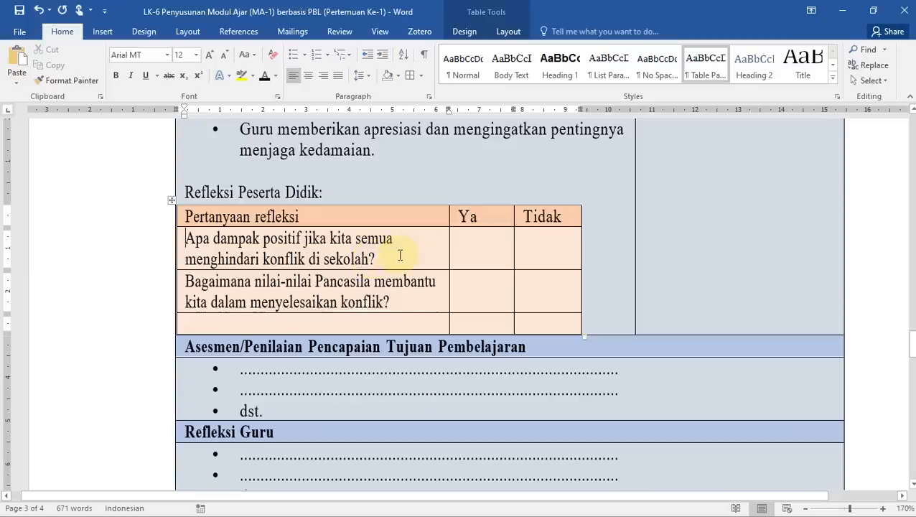
pyautogui.press('Up')
pyautogui.press('Home')
pyautogui.write('Apak')
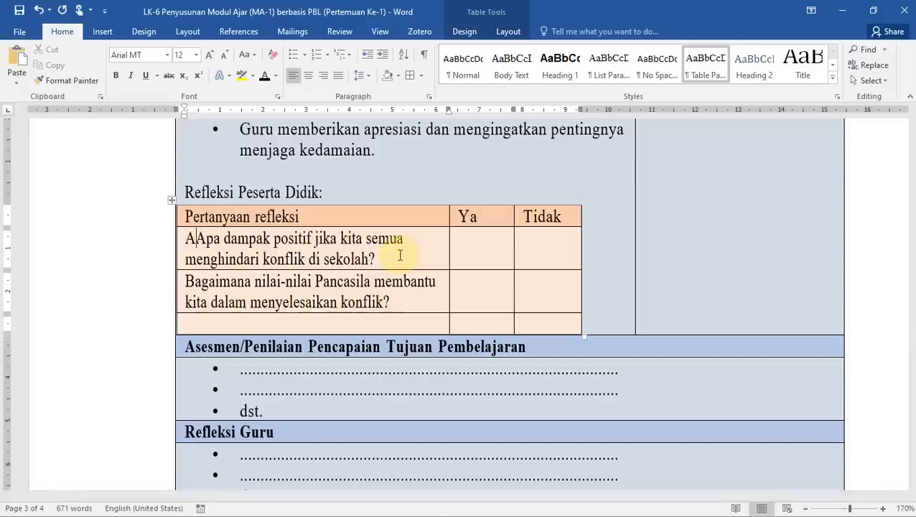
pyautogui.write('ah kalian se')
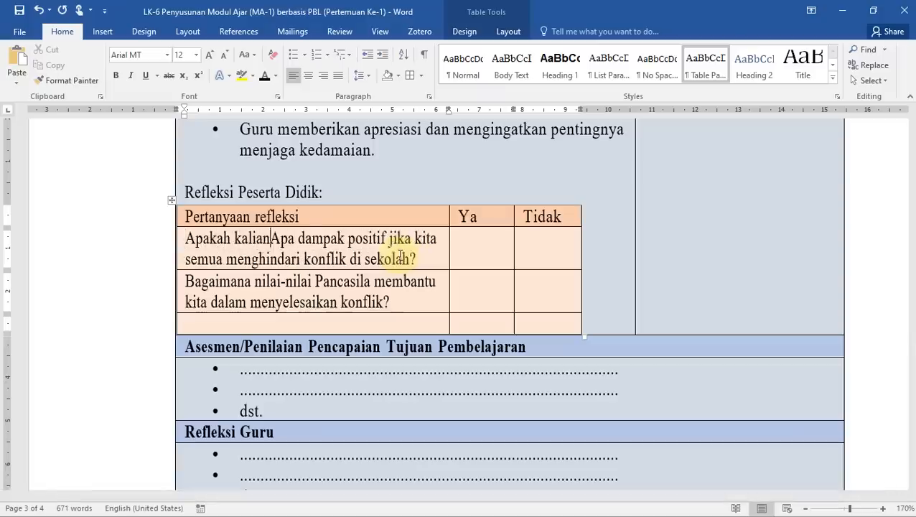
pyautogui.write('tuju,')
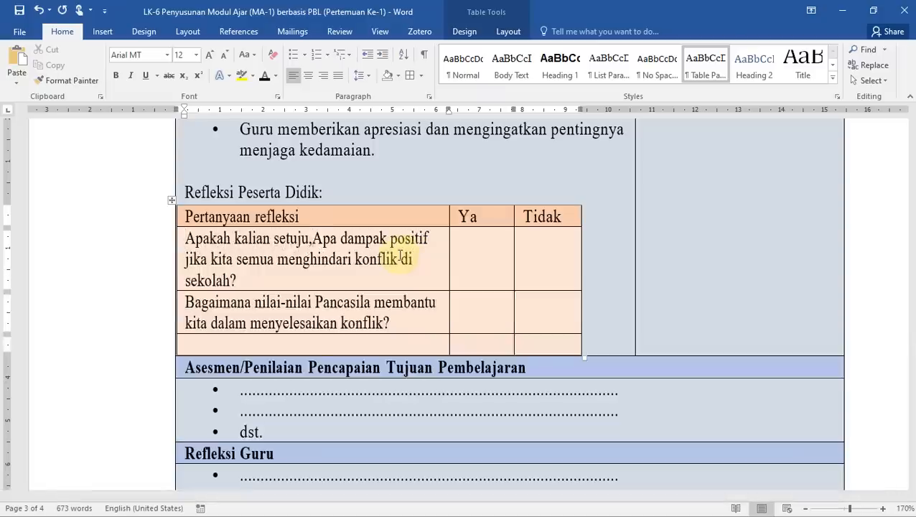
# Delete the words "Apa dampak positif" from the first reflection question.
pyautogui.hotkey('ctrl', 'shift', 'Right')
pyautogui.press('Delete')
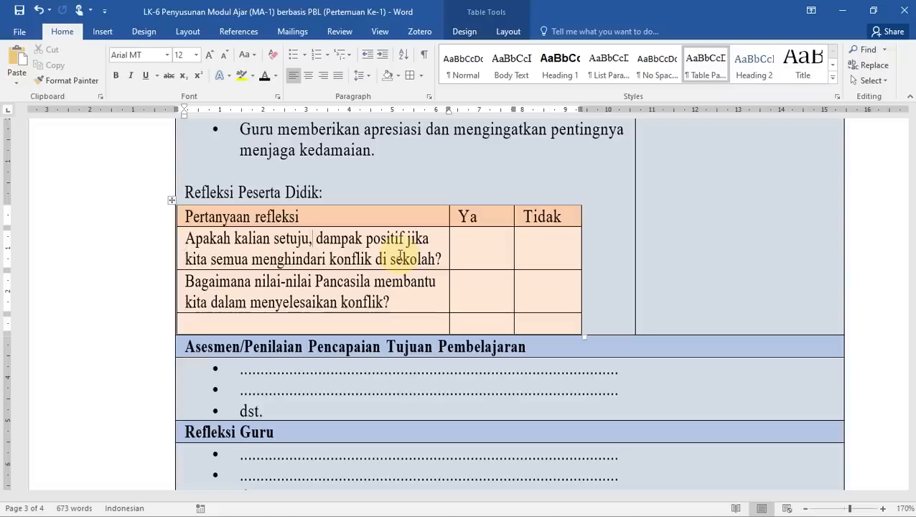
pyautogui.hotkey('ctrl', 'shift', 'Right')
pyautogui.hotkey('ctrl', 'shift', 'Right')
pyautogui.hotkey('ctrl', 'shift', 'Right')
pyautogui.hotkey('ctrl', 'shift', 'Left')
pyautogui.press('Delete')
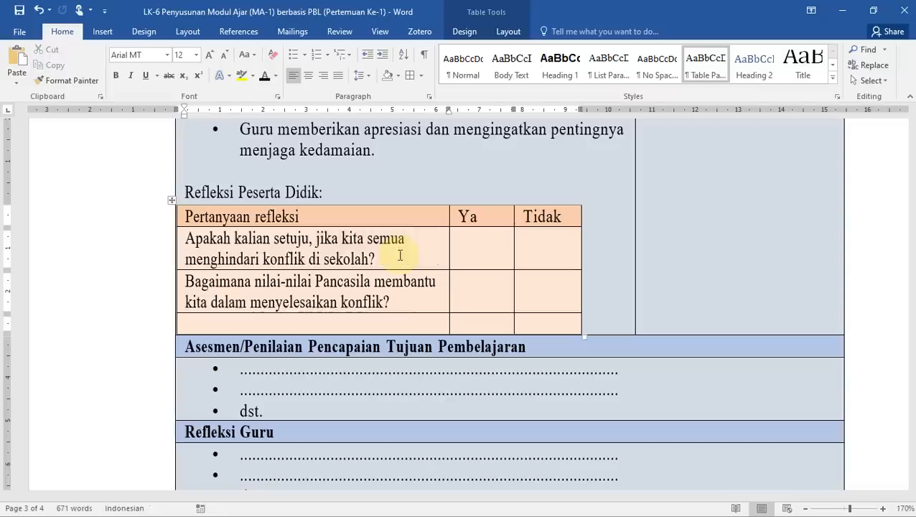
# Reword the end of the first reflection question to "akan menciptakan kedamaian di sekolah?".
pyautogui.hotkey('shift', 'Right')
pyautogui.press('Delete')
pyautogui.hotkey('ctrl', 'Left')
pyautogui.write('akan ')
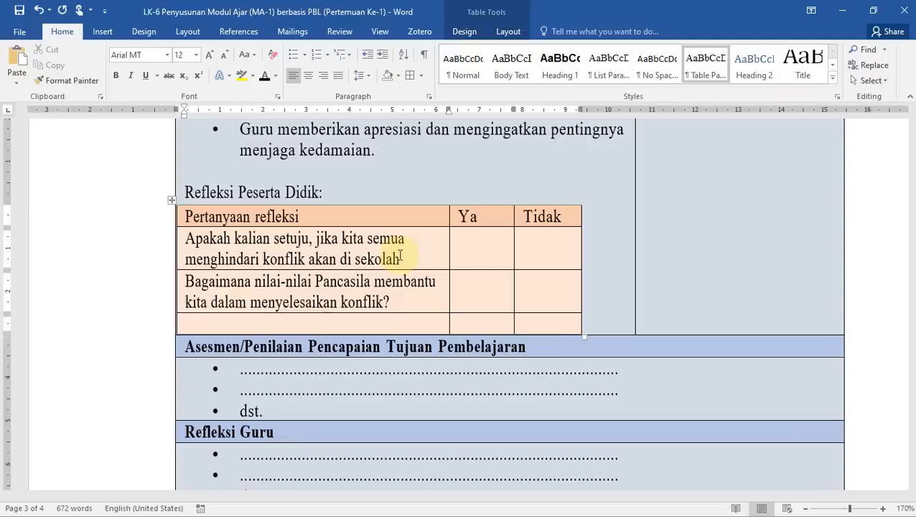
pyautogui.write('menciptakan kedamai')
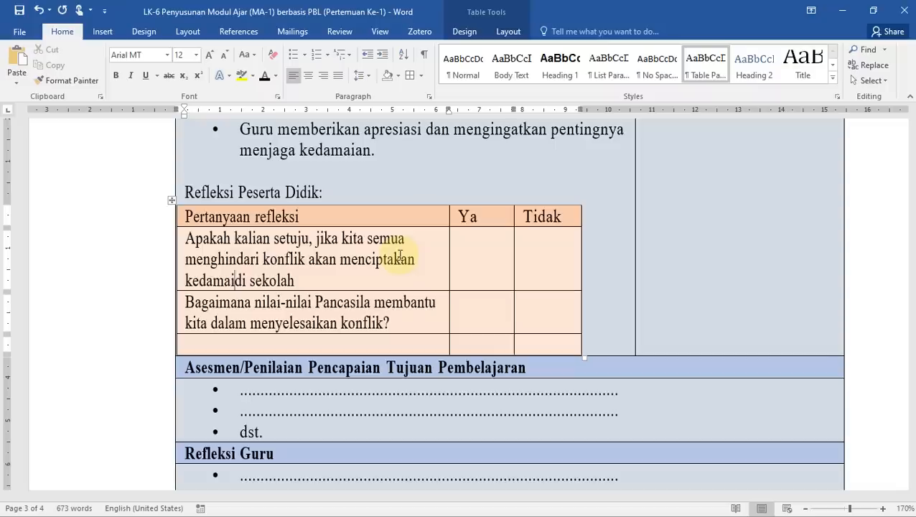
pyautogui.press('BackSpace')
pyautogui.press('BackSpace')
pyautogui.write('aian')
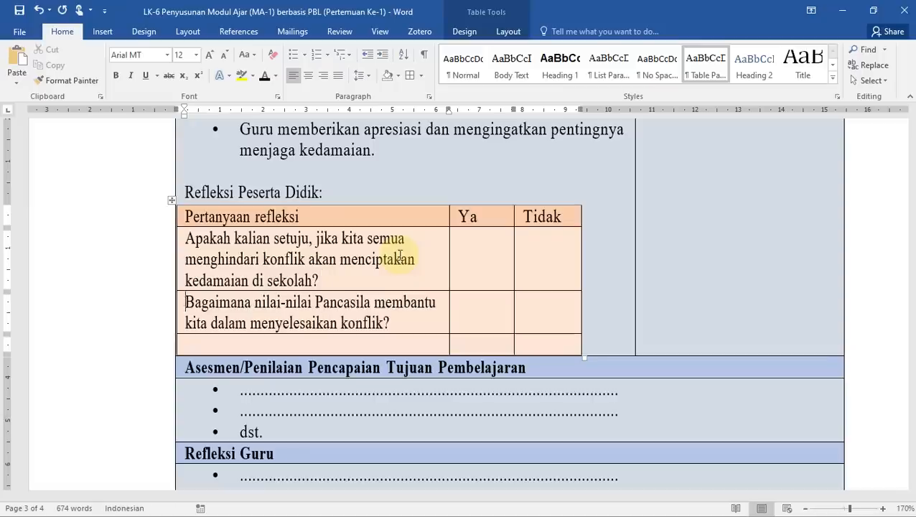
# Replace "Bagaimana" with "Apakah" at the start of the second reflection question.
pyautogui.hotkey('ctrl', 'shift', 'Right')
pyautogui.press('Delete')
pyautogui.write('Apakah')
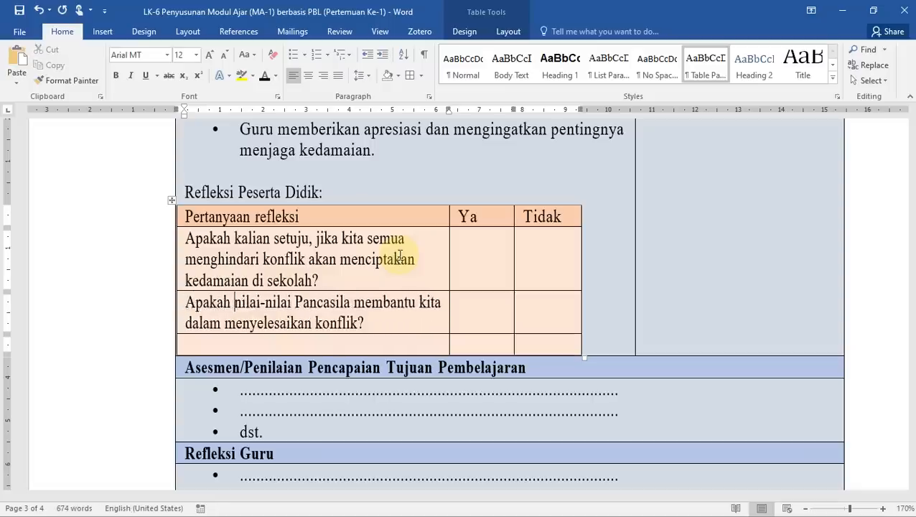
pyautogui.hotkey('ctrl', 'Right')
pyautogui.hotkey('ctrl', 'Right')
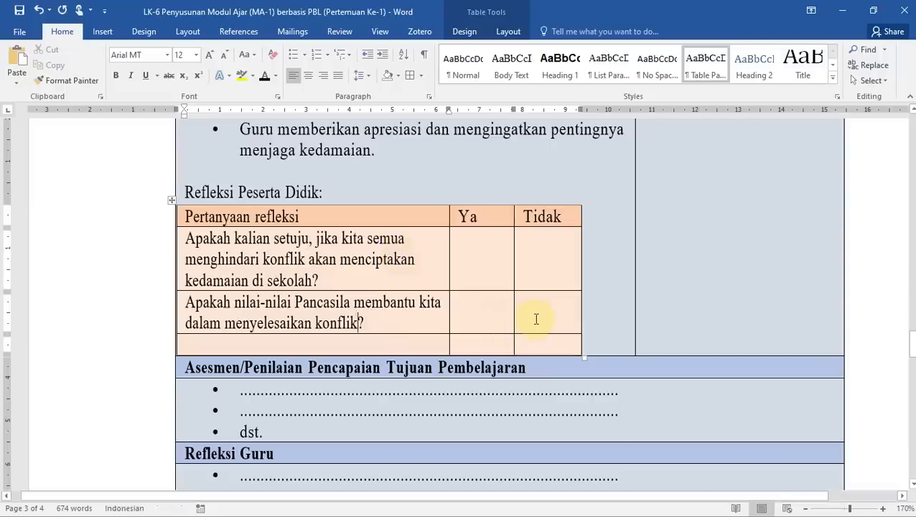
# Fill the Asesmen/Penilaian Pencapaian Tujuan Pembelajaran cell with the Produk, Proses and Penilaian Sikap points copied from ChatGPT.
pyautogui.scroll(-3, 536, 319)
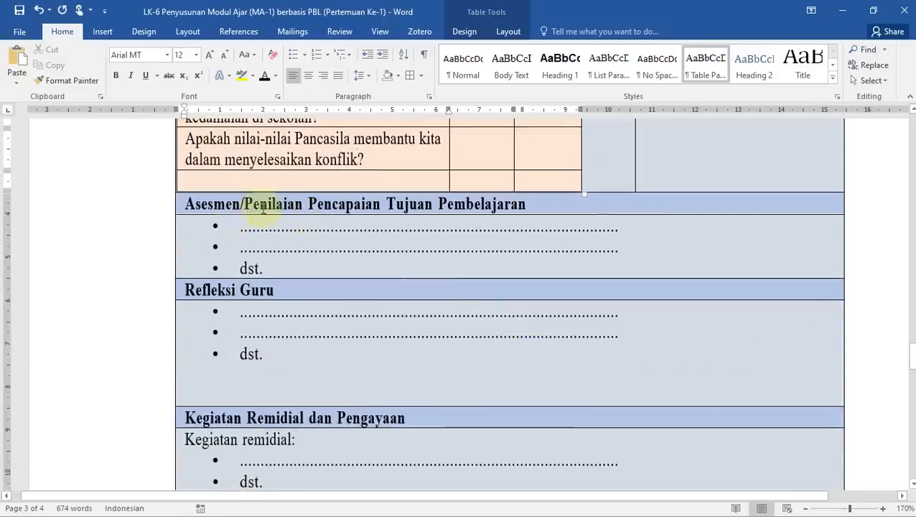
pyautogui.hotkey('alt', 'Tab')
pyautogui.scroll(-5, 316, 239)
pyautogui.moveTo(598, 350); pyautogui.dragTo(237, 179)
pyautogui.hotkey('alt', 'Tab')
pyautogui.hotkey('ctrl', 'v')
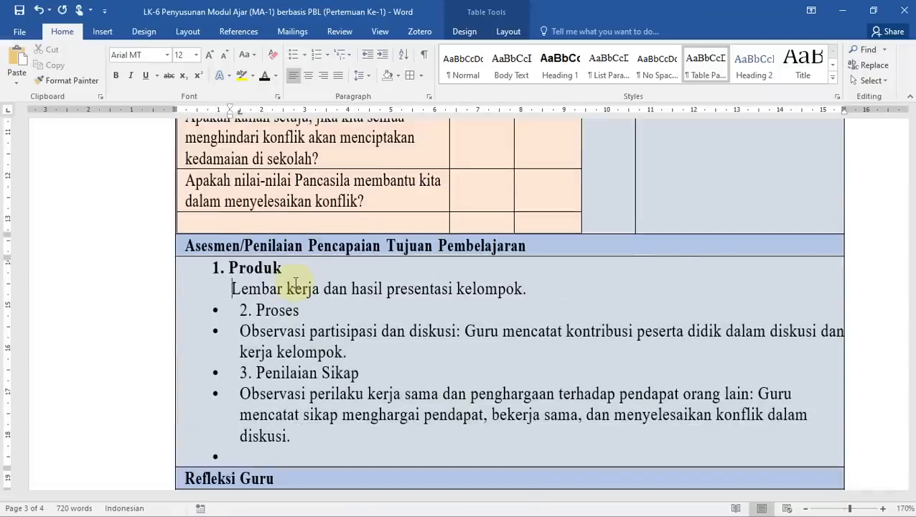
# Fill the Refleksi Guru cell with the "Guru mengevaluasi" questions copied from ChatGPT and remove the leftover placeholder.
pyautogui.scroll(-4, 295, 285)
pyautogui.hotkey('alt', 'Tab')
pyautogui.moveTo(241, 191); pyautogui.dragTo(548, 266)
pyautogui.hotkey('ctrl', 'c')
pyautogui.hotkey('alt', 'Tab')
pyautogui.hotkey('ctrl', 'v')
pyautogui.click(640, 272)
pyautogui.press('Delete')
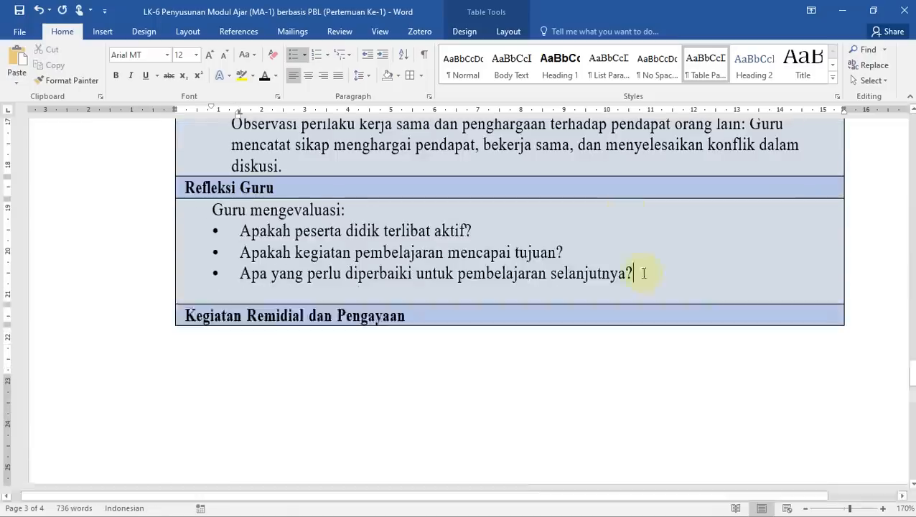
# Copy the Tujuan and Langkah of Kegiatan Remedial from ChatGPT into the Kegiatan remidial placeholders.
pyautogui.scroll(-5, 302, 235)
pyautogui.hotkey('alt', 'Tab')
pyautogui.moveTo(254, 173); pyautogui.dragTo(527, 329)
pyautogui.hotkey('ctrl', 'c')
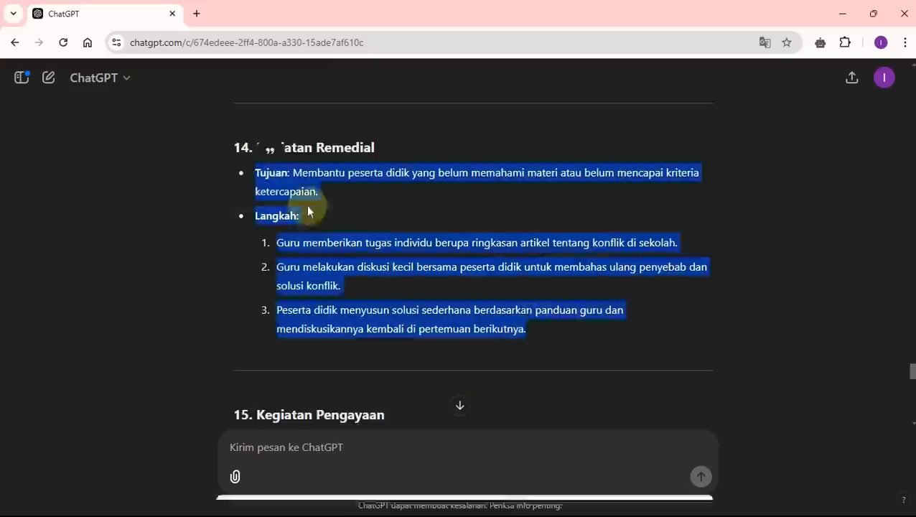
pyautogui.hotkey('alt', 'Tab')
pyautogui.moveTo(239, 250); pyautogui.dragTo(264, 250)
pyautogui.hotkey('ctrl', 'v')
# Remove the bullets from the remedial Tujuan and Langkah lines, make "Langkah:" bold, and remove the empty bullet at the end.
pyautogui.moveTo(464, 397); pyautogui.dragTo(261, 249)
pyautogui.press('Delete')
pyautogui.click(261, 271)
pyautogui.press('BackSpace')
pyautogui.press('BackSpace')
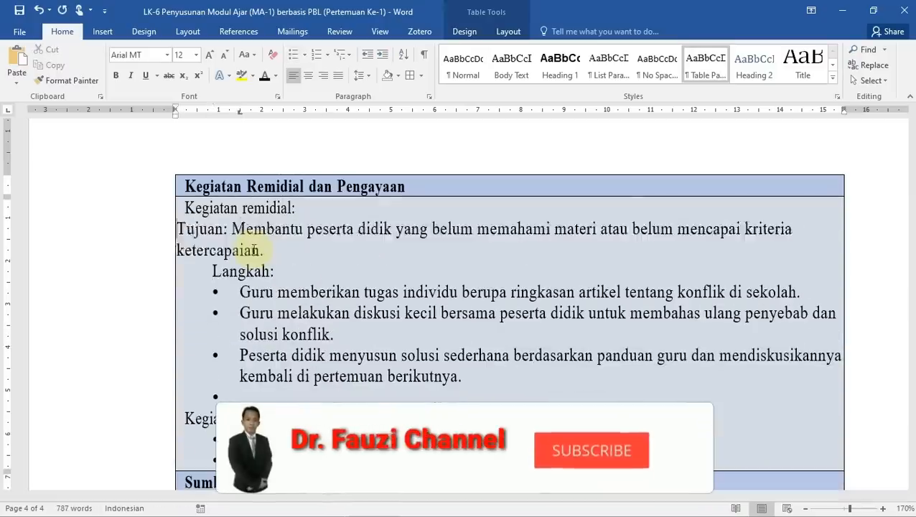
pyautogui.moveTo(214, 271); pyautogui.dragTo(288, 271)
pyautogui.hotkey('ctrl', 'b')
pyautogui.scroll(-3, 272, 321)
pyautogui.press('BackSpace')
# Replace the placeholder lines under Kegiatan pengayaan with the copied Tujuan and Langkah text.
pyautogui.hotkey('alt', 'Tab')
pyautogui.hotkey('alt', 'Tab')
pyautogui.click(265, 298)
pyautogui.press('Return')
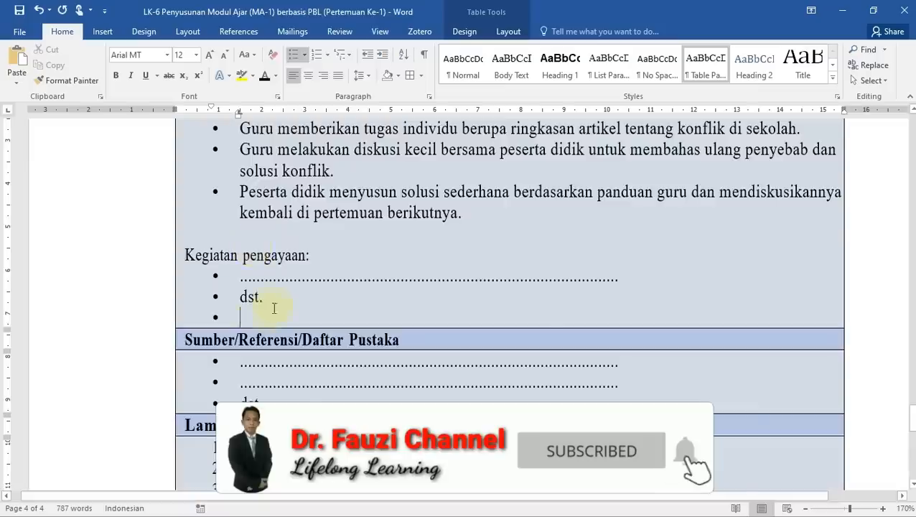
pyautogui.hotkey('ctrl', 'v')
pyautogui.moveTo(517, 425); pyautogui.dragTo(241, 258)
pyautogui.moveTo(241, 217); pyautogui.dragTo(263, 238)
pyautogui.press('Delete')
# Format "Langkah:" under Kegiatan pengayaan as a bold subheading without a bullet.
pyautogui.click(253, 258)
pyautogui.press('BackSpace')
pyautogui.hotkey('ctrl', 'b')
# Copy the reference list from the ChatGPT module for the Sumber/Referensi/Daftar Pustaka section.
pyautogui.scroll(-2, 370, 305)
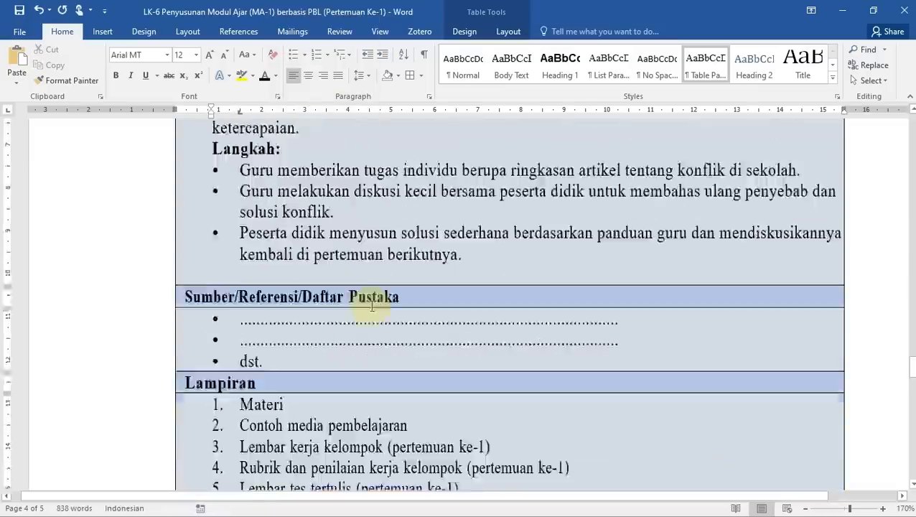
pyautogui.hotkey('alt', 'Tab')
pyautogui.scroll(-4, 371, 203)
pyautogui.moveTo(255, 187); pyautogui.dragTo(495, 260)
pyautogui.rightClick(320, 211)
pyautogui.click(344, 225)
pyautogui.hotkey('alt', 'Tab')
# Paste the copied references over "dst." under Sumber/Referensi/Daftar Pustaka and delete the leftover lines.
pyautogui.click(265, 254)
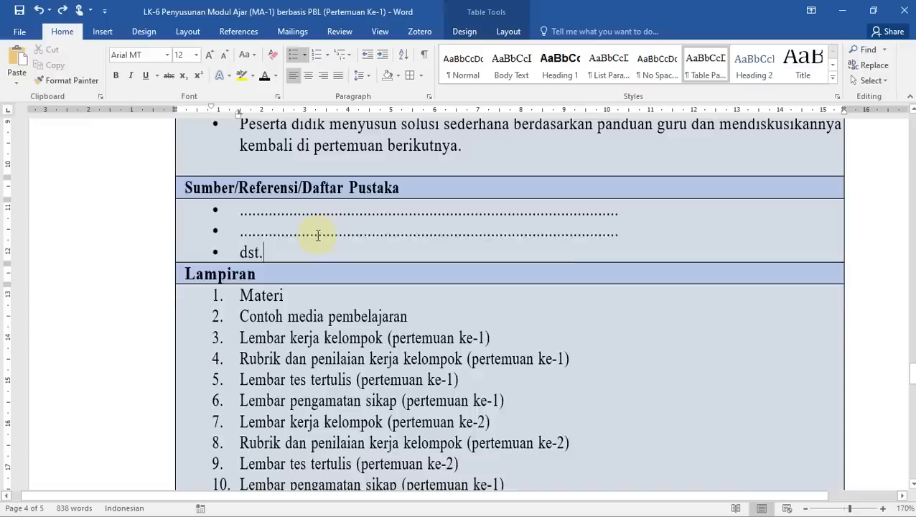
pyautogui.press('BackSpace')
pyautogui.press('BackSpace')
pyautogui.press('BackSpace')
pyautogui.press('BackSpace')
pyautogui.hotkey('ctrl', 'v')
pyautogui.moveTo(577, 294); pyautogui.dragTo(242, 231)
pyautogui.press('Delete')
pyautogui.moveTo(240, 273); pyautogui.dragTo(261, 272)
pyautogui.press('Delete')
# Copy the source link from ChatGPT and paste it after an opening parenthesis at the end of the first reference.
pyautogui.click(602, 209)
pyautogui.write('(')
pyautogui.hotkey('alt', 'Tab')
pyautogui.rightClick(435, 184)
pyautogui.click(479, 307)
pyautogui.hotkey('alt', 'Tab')
pyautogui.rightClick(616, 209)
pyautogui.click(644, 263)
# Copy the Lembar Kerja Peserta Didik and Rubrik Penilaian from ChatGPT and paste them on the blank page after the signature table.
pyautogui.scroll(-10, 469, 280)
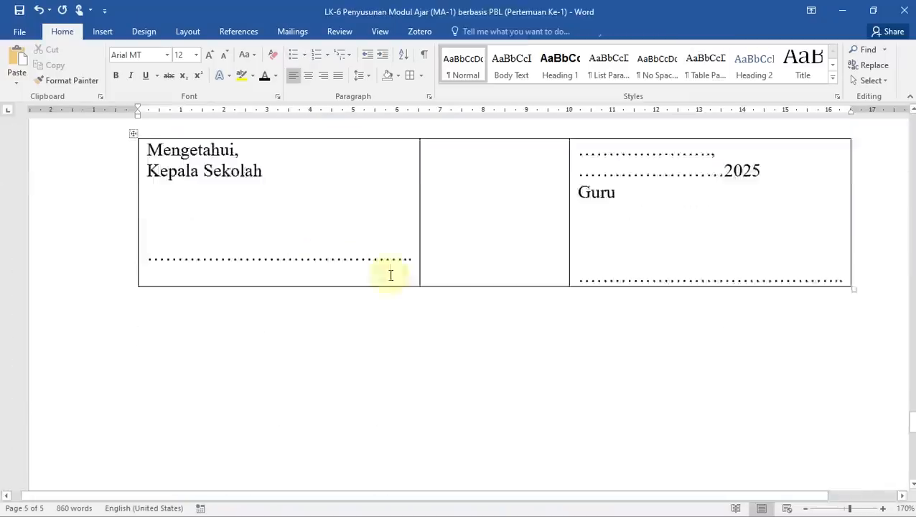
pyautogui.hotkey('alt', 'Tab')
pyautogui.scroll(-3, 280, 230)
pyautogui.moveTo(233, 174); pyautogui.dragTo(402, 316)
pyautogui.hotkey('ctrl', 'c')
pyautogui.hotkey('alt', 'Tab')
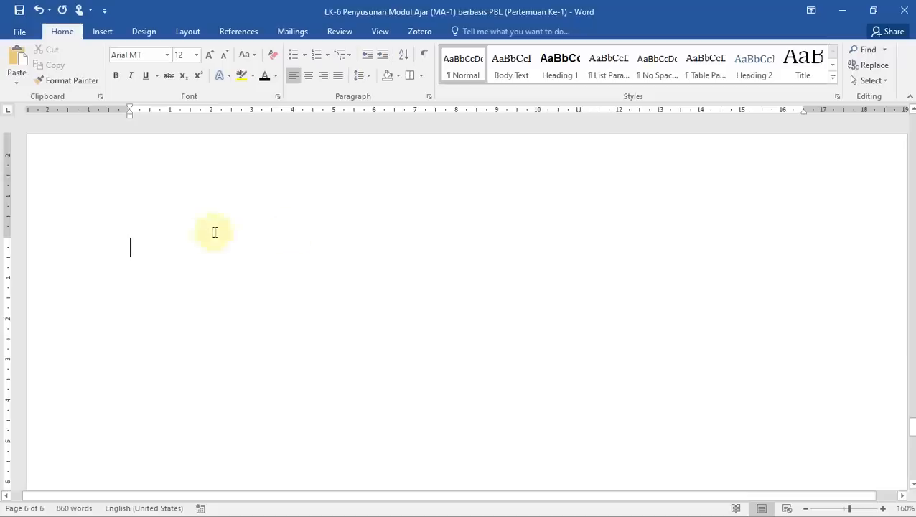
pyautogui.hotkey('ctrl', 'v')
# Set the pasted worksheet and rubric text to Times New Roman in black.
pyautogui.moveTo(194, 255); pyautogui.dragTo(610, 361)
pyautogui.click(361, 75)
pyautogui.moveTo(416, 389); pyautogui.dragTo(189, 435)
pyautogui.click(135, 56)
pyautogui.write('Times New Roman')
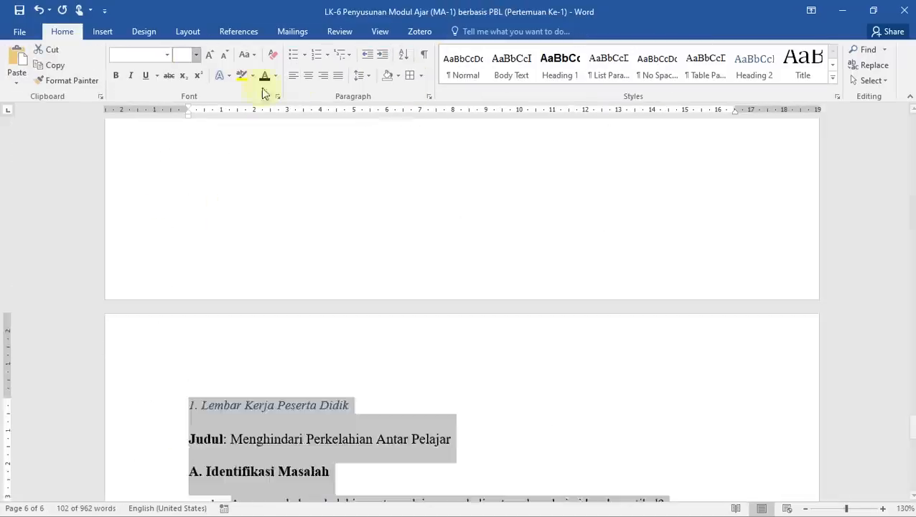
pyautogui.click(264, 75)
# Add "Lampiran" before the "1. Lembar Kerja Peserta Didik" heading, make it bold and increase its font size two steps.
pyautogui.write('Lampiran')
pyautogui.tripleClick(316, 245)
pyautogui.hotkey('ctrl', 'b')
pyautogui.scroll(2, 317, 248)
pyautogui.hotkey('ctrl', 'shift', '.')
pyautogui.hotkey('ctrl', 'shift', '.')
# Remove the extra paragraph spacing from the whole appendix text.
pyautogui.hotkey('ctrl', 'shift', 'End')
pyautogui.click(429, 96)
pyautogui.click(422, 270)
pyautogui.click(422, 287)
pyautogui.click(535, 286)
pyautogui.click(491, 295)
pyautogui.click(511, 418)
# Insert blank lines between the appendix sections and make the "2. Rubrik Penilaian" heading bold.
pyautogui.press('Up')
pyautogui.press('Return')
pyautogui.press('Down')
pyautogui.press('Down')
pyautogui.press('Down')
pyautogui.press('Return')
pyautogui.scroll(-2, 268, 287)
pyautogui.click(149, 329)
pyautogui.press('Return')
pyautogui.press('Down')
pyautogui.press('Down')
pyautogui.press('Return')
pyautogui.hotkey('shift', 'End')
pyautogui.hotkey('ctrl', 'b')
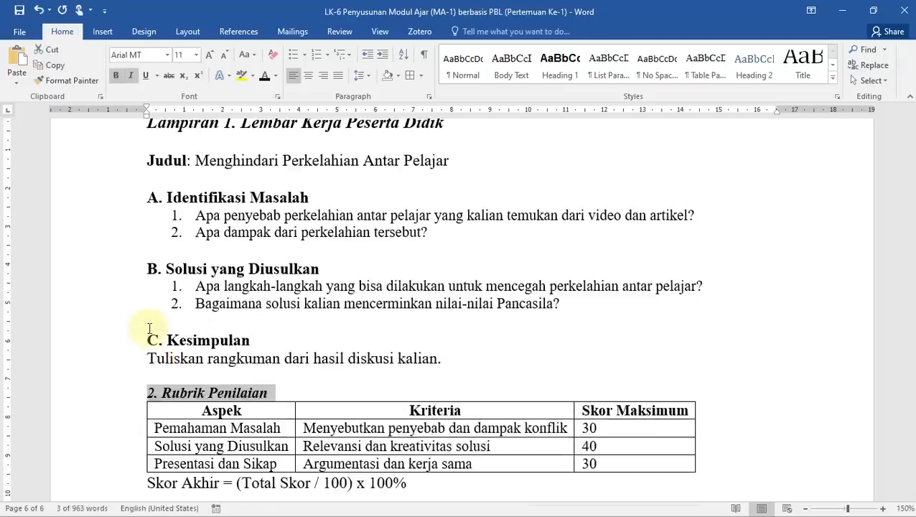
# Save the module document and return to its first page.
pyautogui.scroll(-3, 246, 362)
pyautogui.click(355, 291)
pyautogui.scroll(-2, 358, 293)
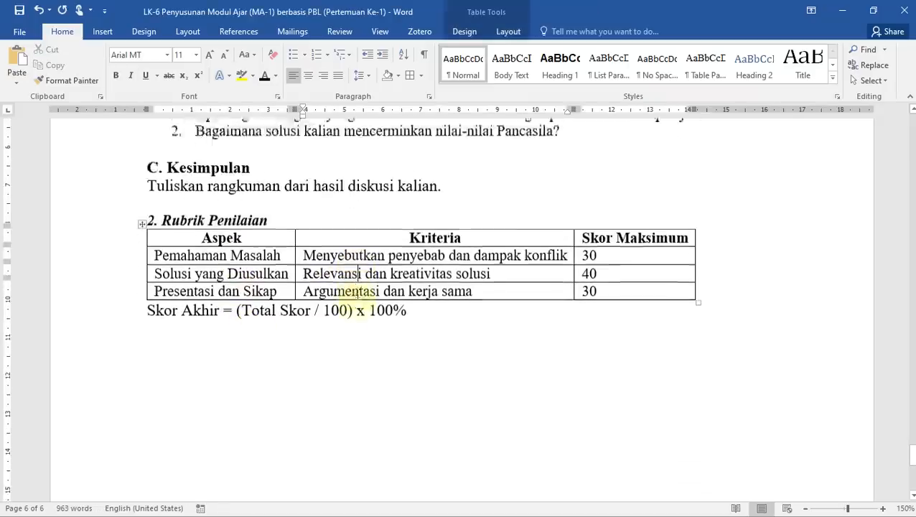
pyautogui.hotkey('ctrl', 's')
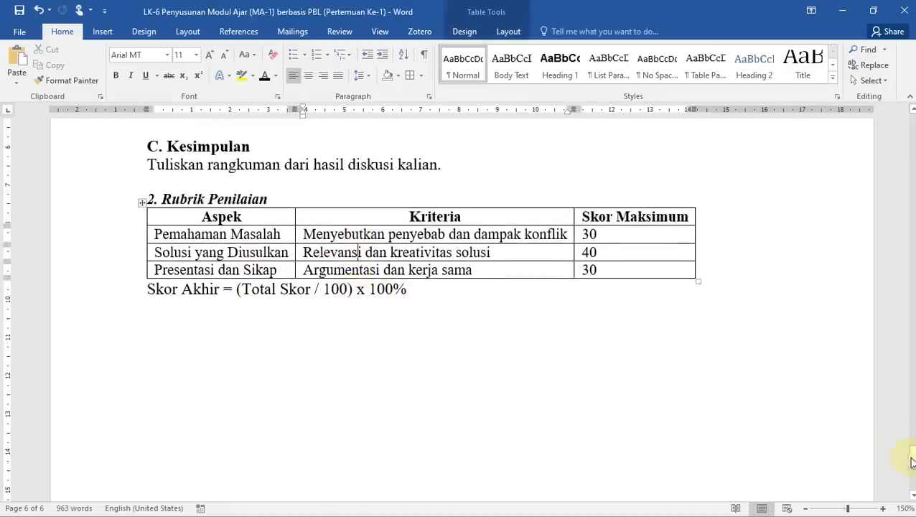
pyautogui.moveTo(909, 454); pyautogui.dragTo(911, 122)
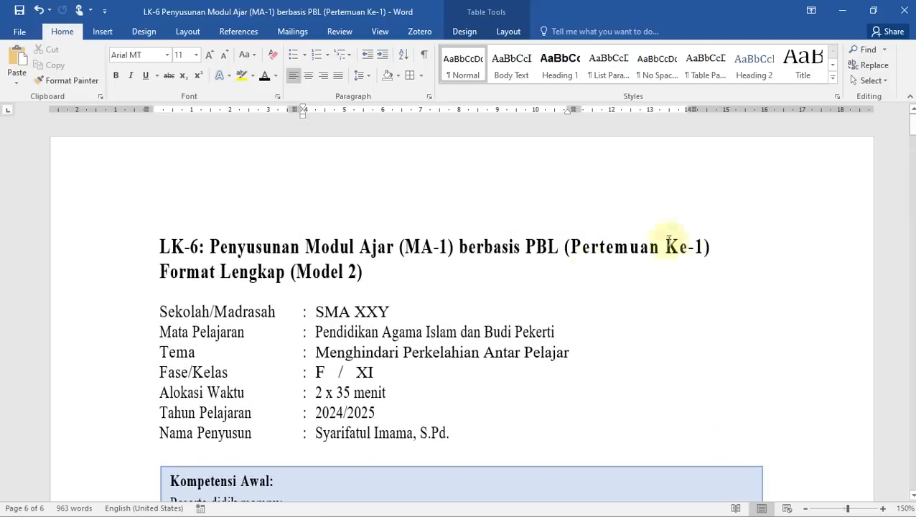
pyautogui.click(548, 278)
pyautogui.scroll(-1, 548, 280)
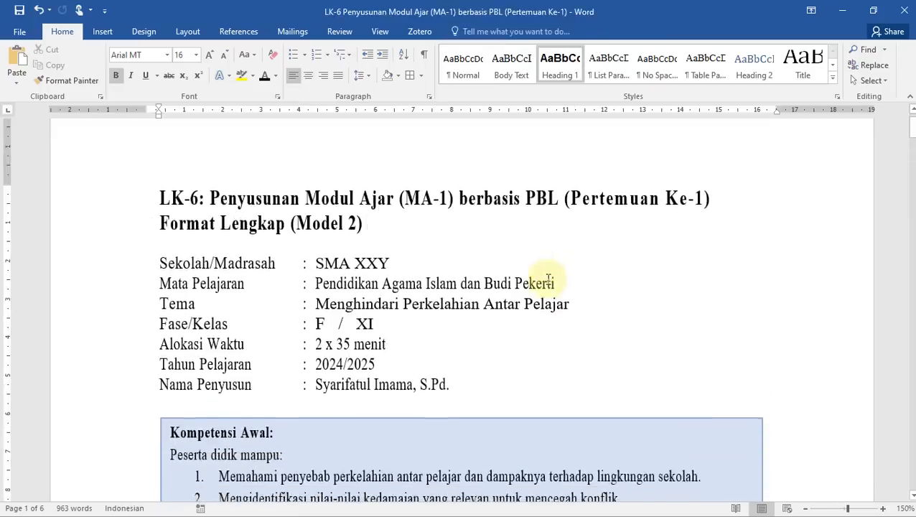